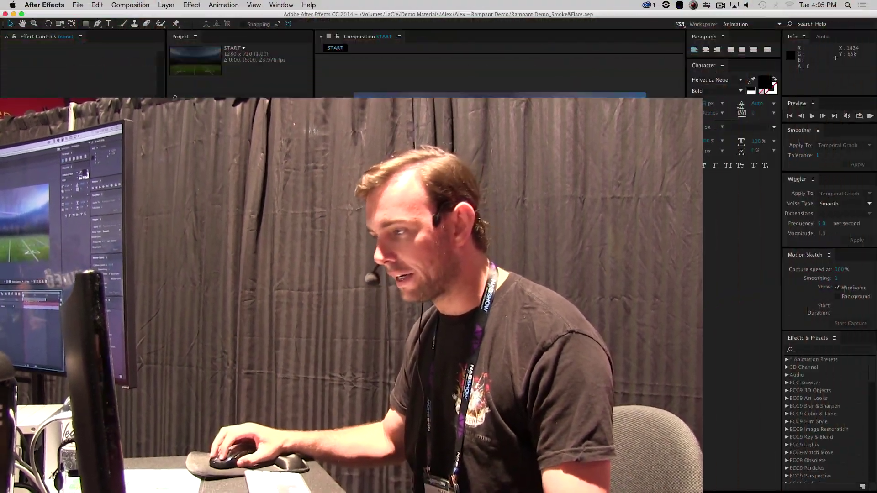
# Extend the START composition's work area to the end of its timeline and preview the whole animation from RAM.
pyautogui.hotkey('ctrl', '0')
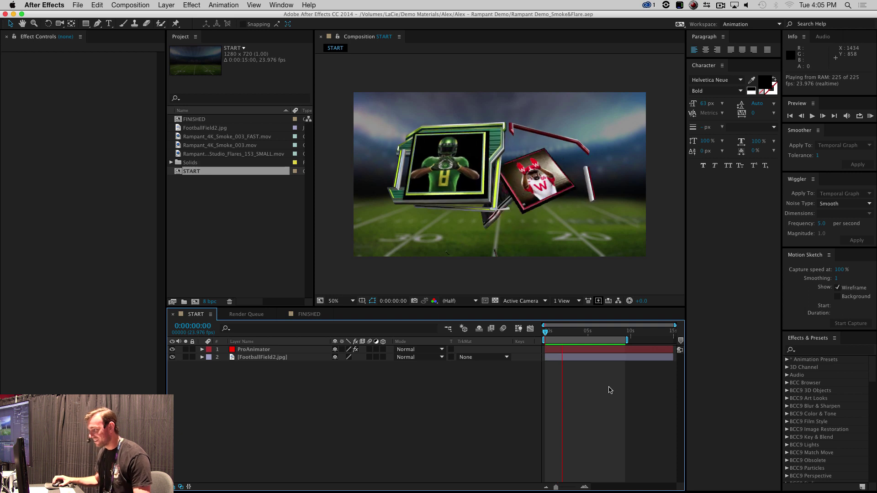
pyautogui.press('space')
pyautogui.moveTo(628, 341); pyautogui.dragTo(675, 340)
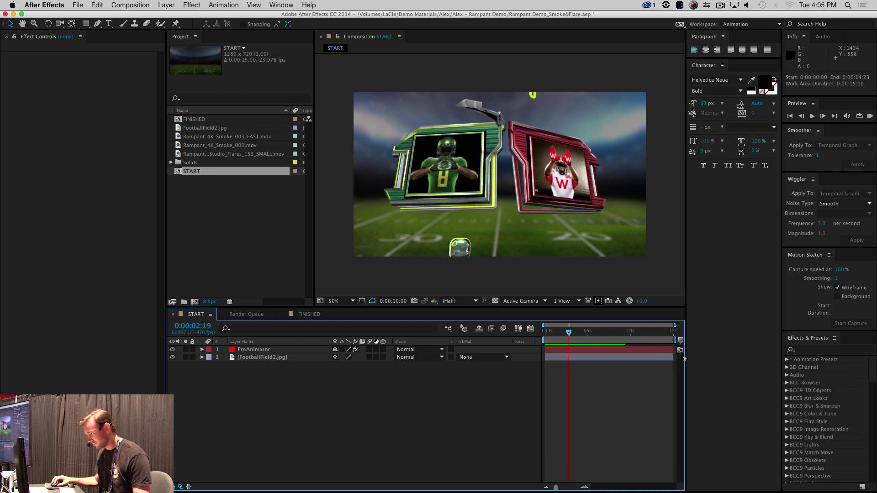
pyautogui.hotkey('ctrl', '0')
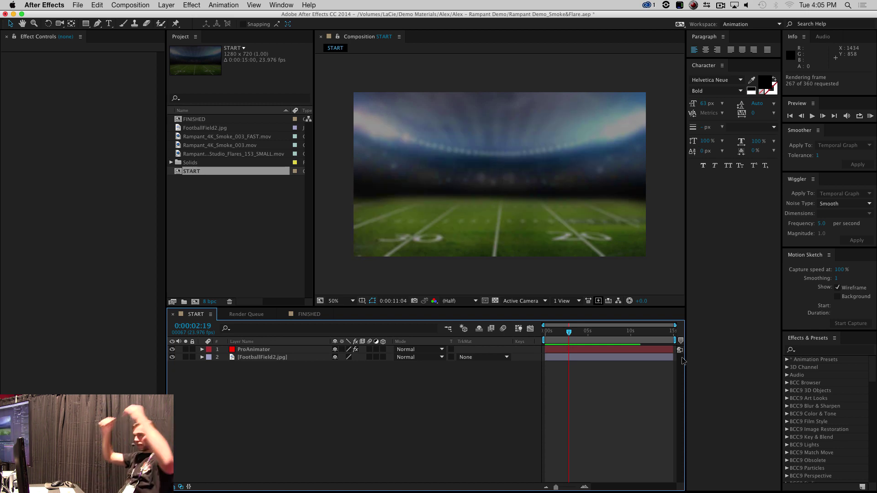
pyautogui.press('space')
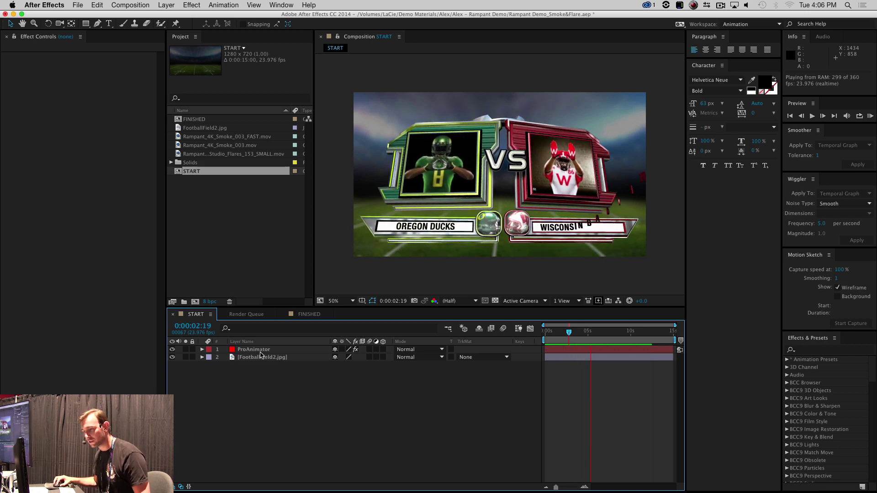
pyautogui.press('space')
# Open the ProAnimator layer's set-up window, locating the missing BlurryFootballField.jpg in the Zaxwerks Files folder.
pyautogui.click(264, 350)
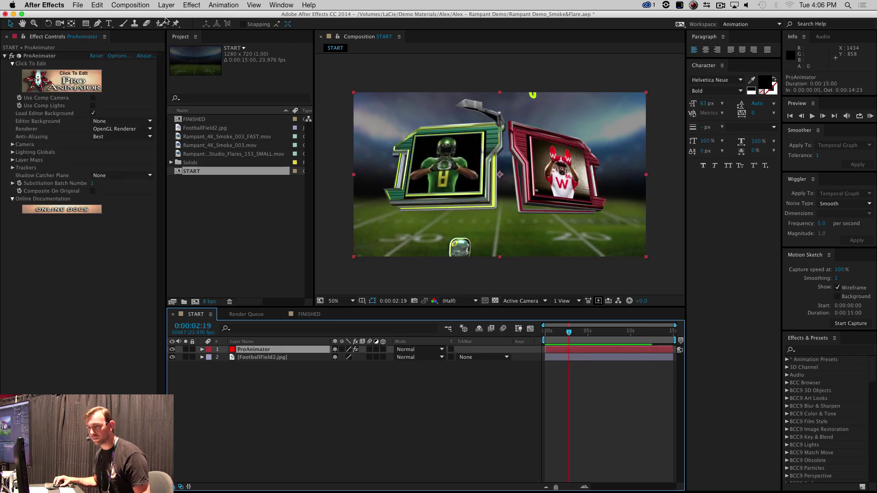
pyautogui.click(83, 80)
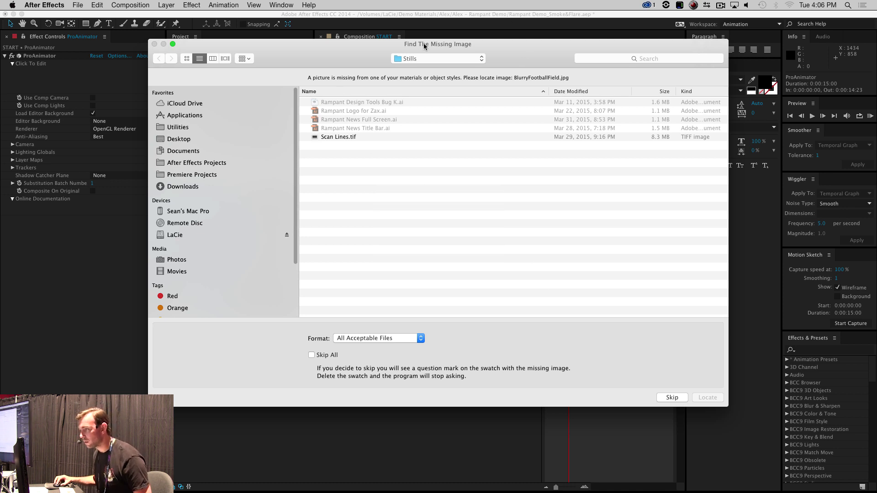
pyautogui.click(429, 60)
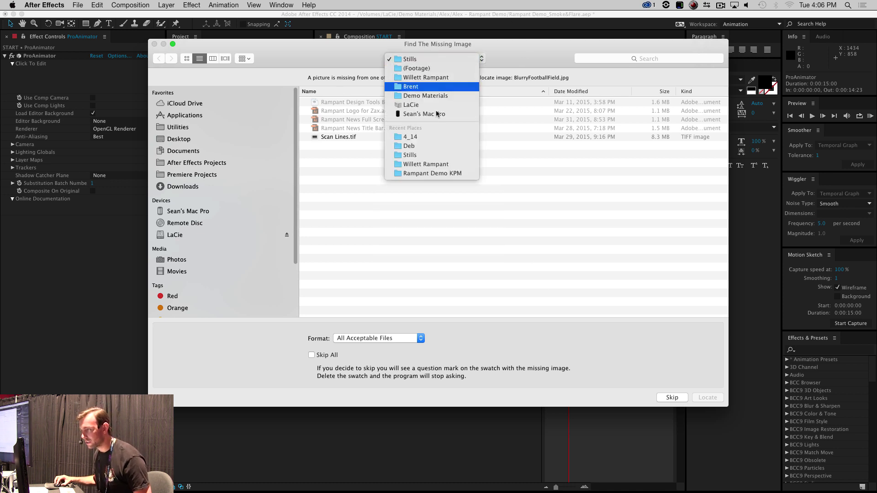
pyautogui.click(447, 177)
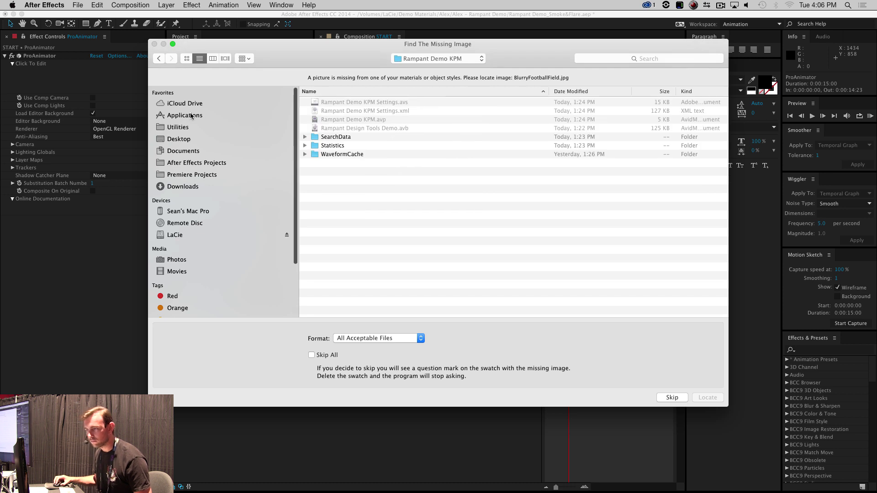
pyautogui.click(178, 139)
pyautogui.click(324, 104)
pyautogui.doubleClick(324, 103)
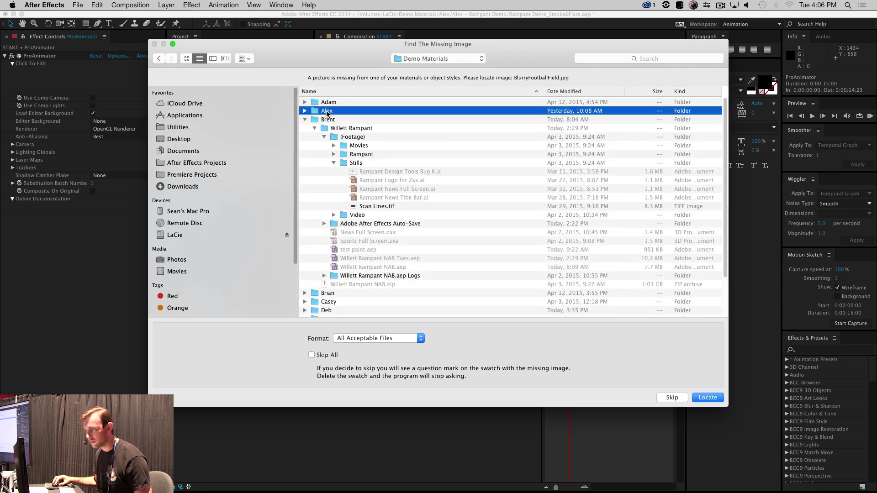
pyautogui.doubleClick(325, 111)
pyautogui.doubleClick(338, 102)
pyautogui.click(327, 162)
pyautogui.doubleClick(327, 162)
pyautogui.doubleClick(326, 103)
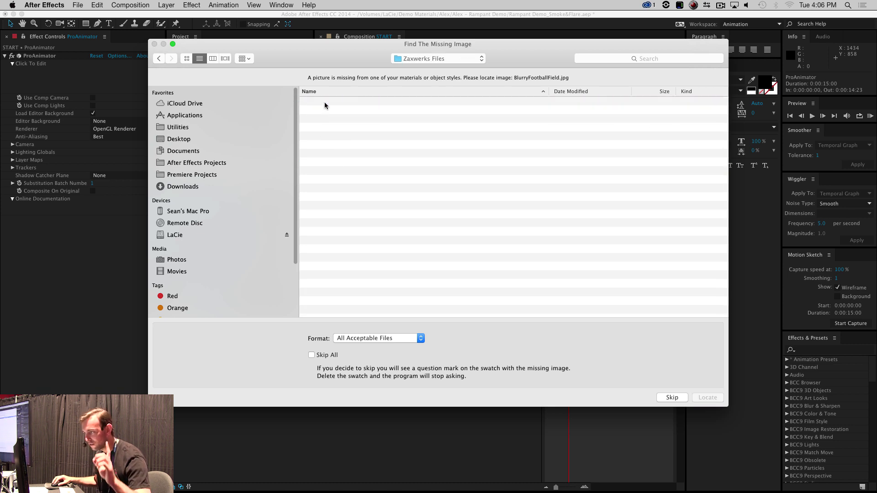
pyautogui.doubleClick(335, 103)
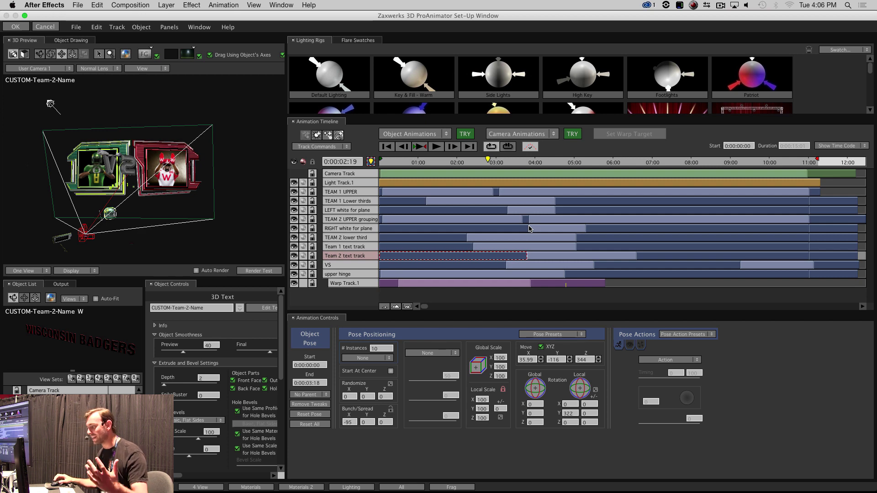
# Solo the Team 2 text track and frame its lettering in the 3D preview at 0:00:07:23.
pyautogui.click(303, 256)
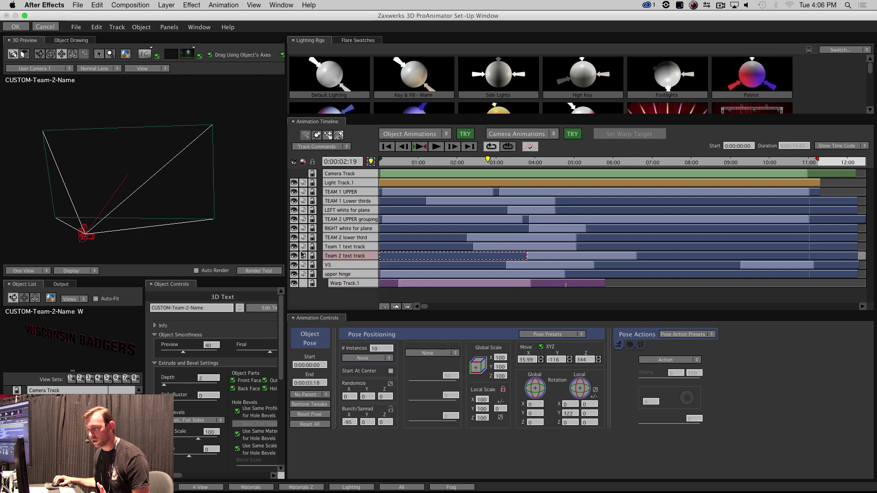
pyautogui.moveTo(490, 162); pyautogui.dragTo(694, 185)
pyautogui.press('space')
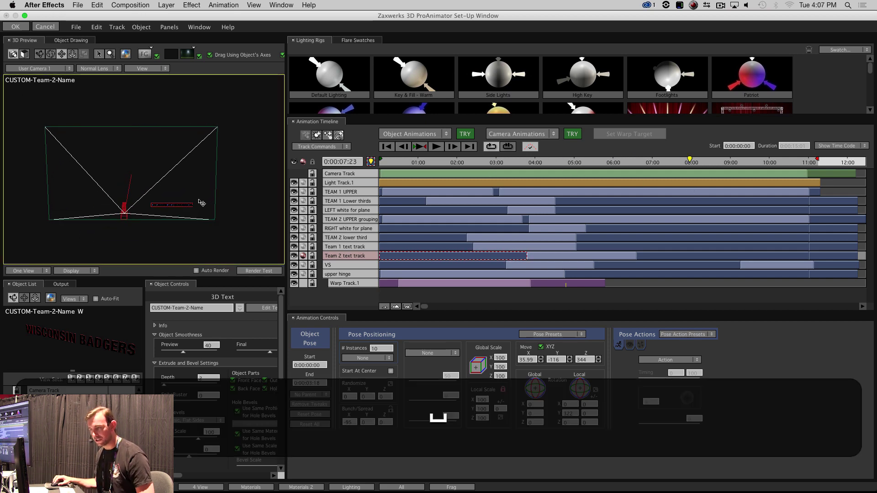
pyautogui.moveTo(202, 203); pyautogui.dragTo(211, 187)
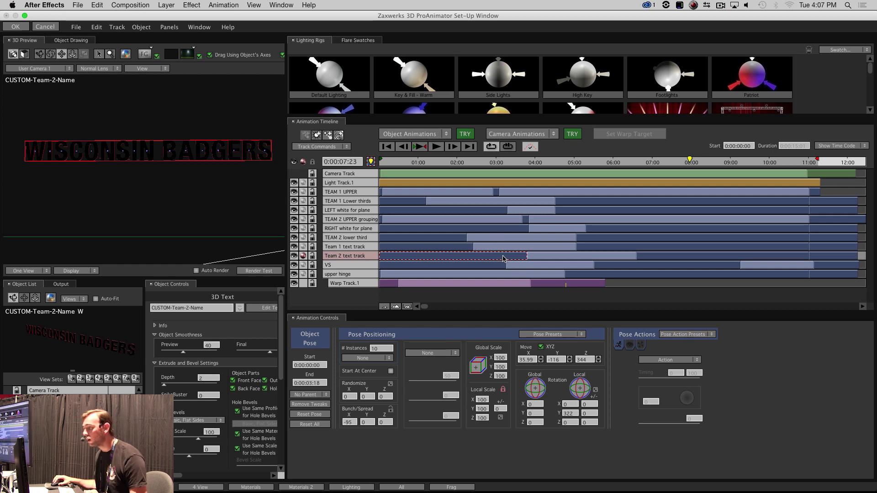
# Examine the starting pose, transition and ending pose of the Team 2 text track.
pyautogui.press('Home')
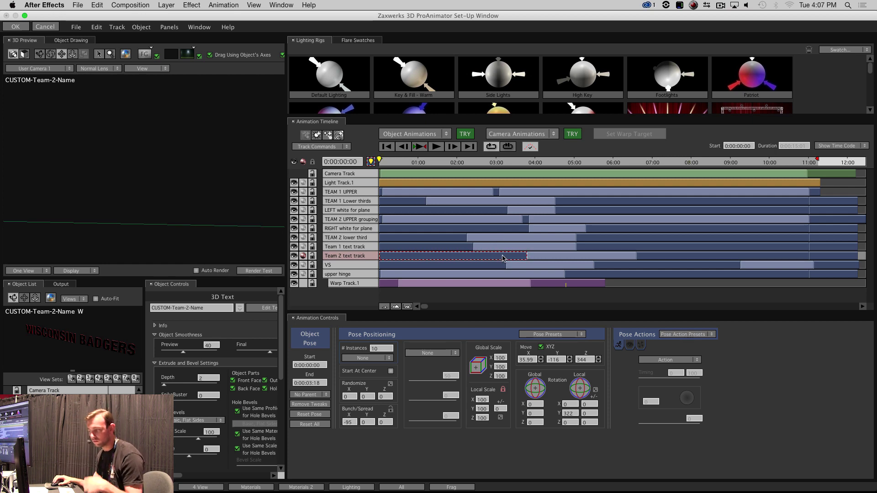
pyautogui.click(580, 259)
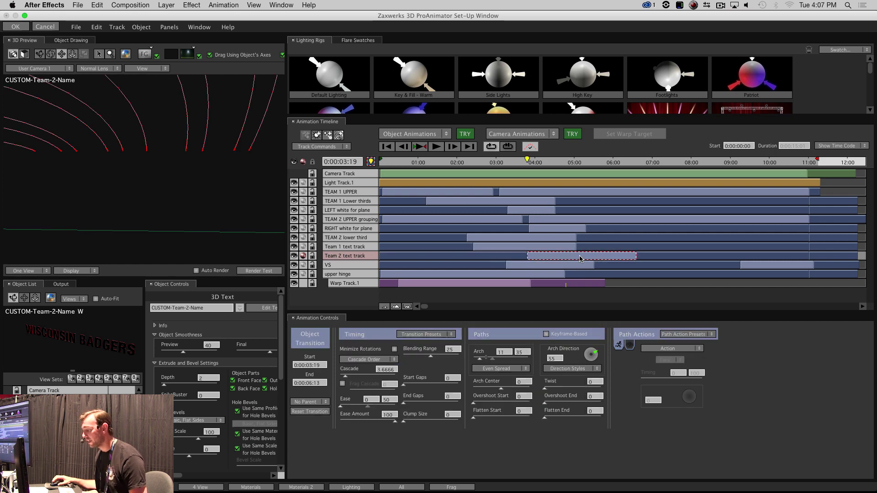
pyautogui.click(488, 256)
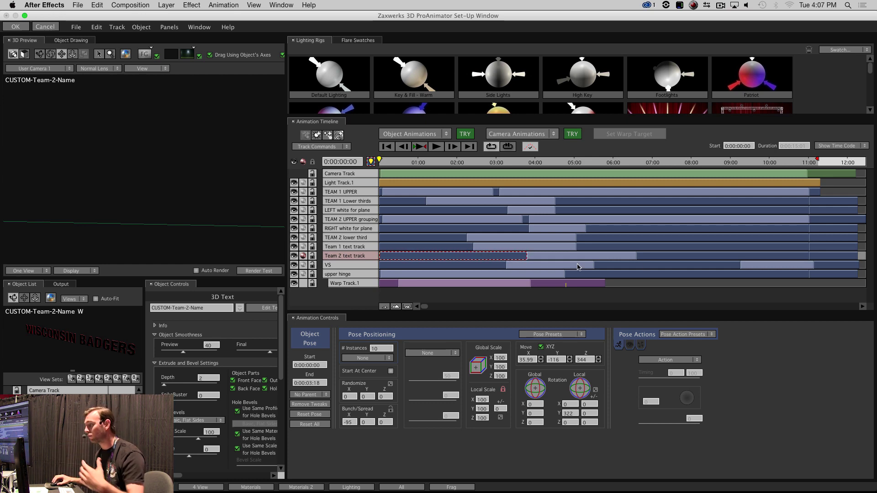
pyautogui.click(757, 162)
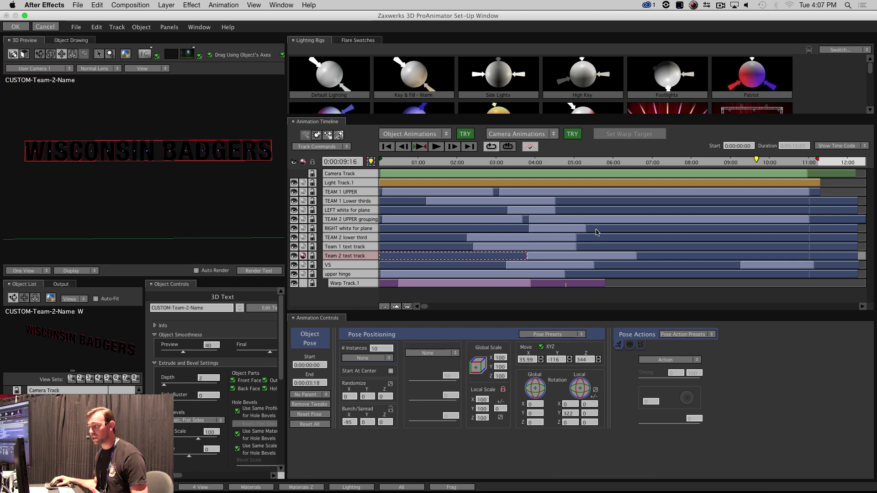
pyautogui.click(701, 257)
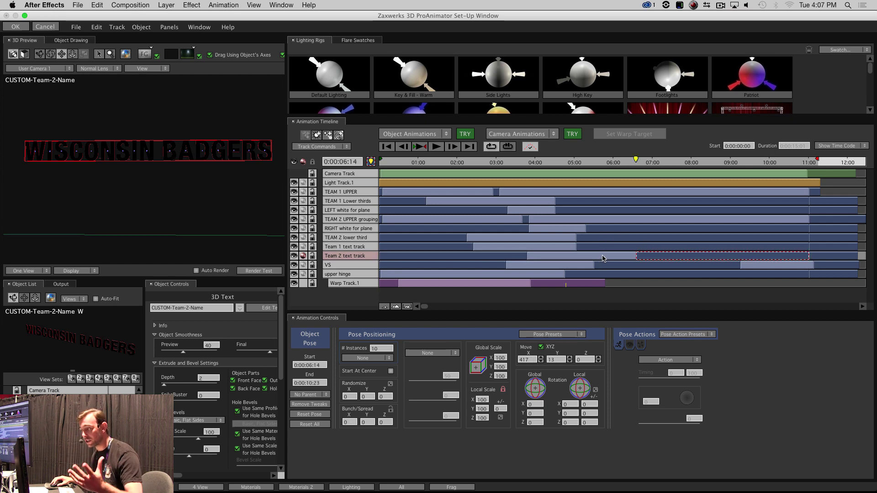
# Set the Team 2 text transition's first Arch value to 13 and Arch Center to 21, and play the animation.
pyautogui.click(603, 256)
pyautogui.moveTo(190, 142); pyautogui.dragTo(139, 190)
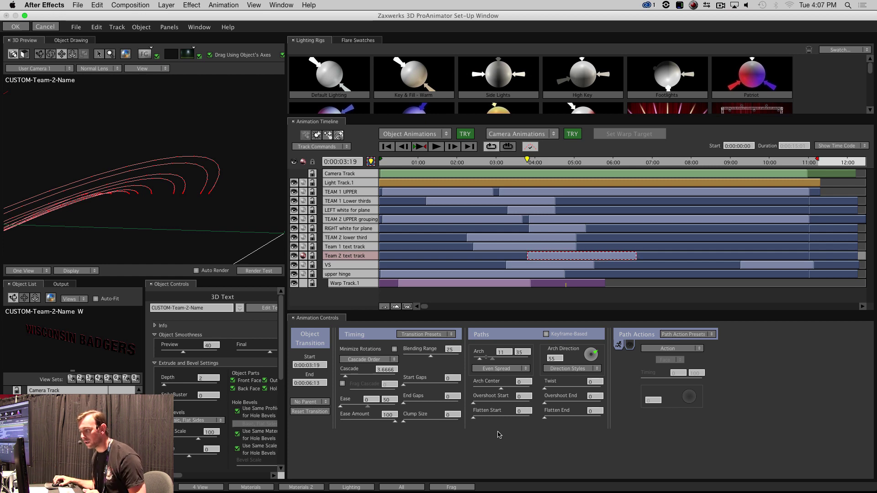
pyautogui.moveTo(480, 361); pyautogui.dragTo(498, 389)
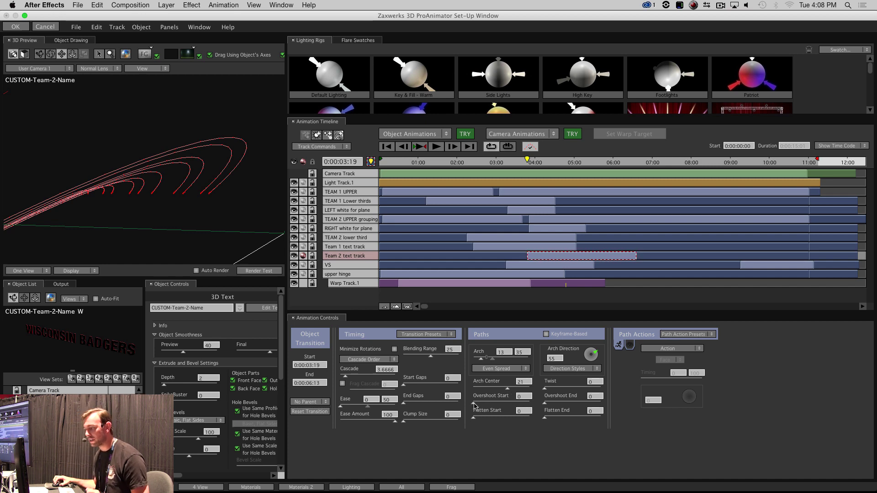
pyautogui.moveTo(545, 405)
pyautogui.mouseDown()
pyautogui.moveTo(556, 405)
pyautogui.moveTo(544, 406)
pyautogui.mouseUp()
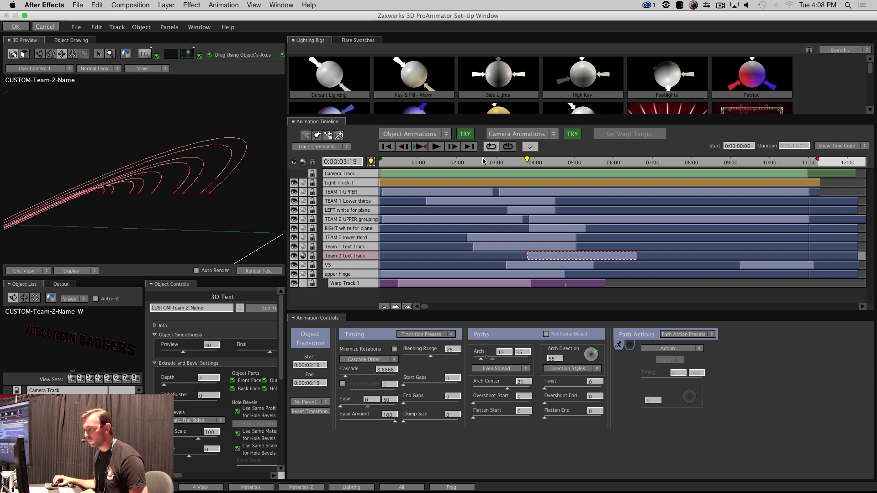
pyautogui.click(423, 148)
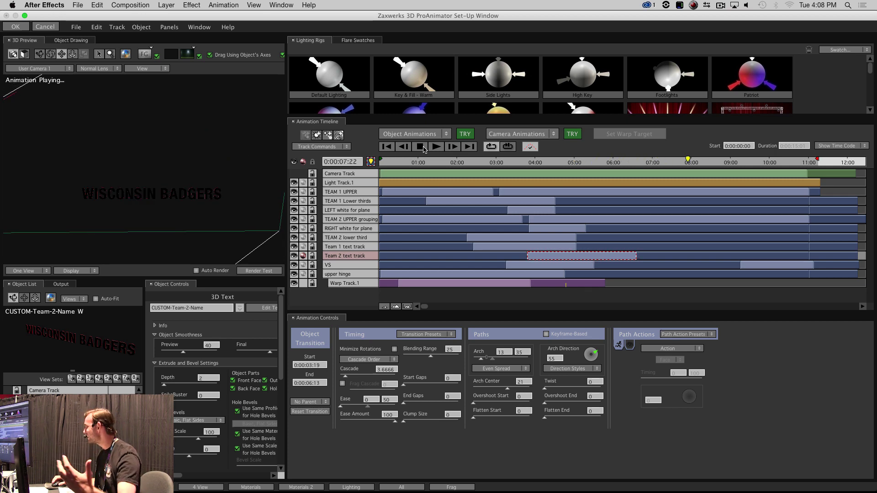
pyautogui.click(416, 147)
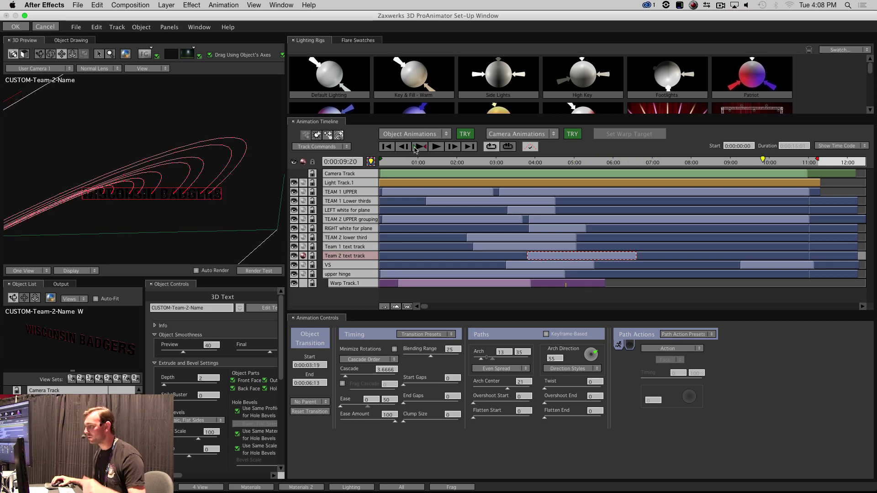
# Replace the Team 2 name text with RAMPANT RAGERS, keeping the small font size.
pyautogui.doubleClick(175, 200)
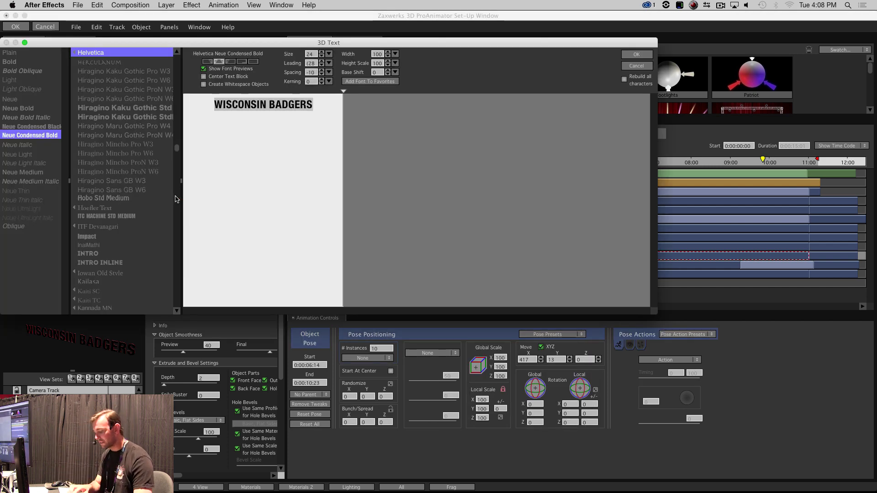
pyautogui.write('RAMPANT')
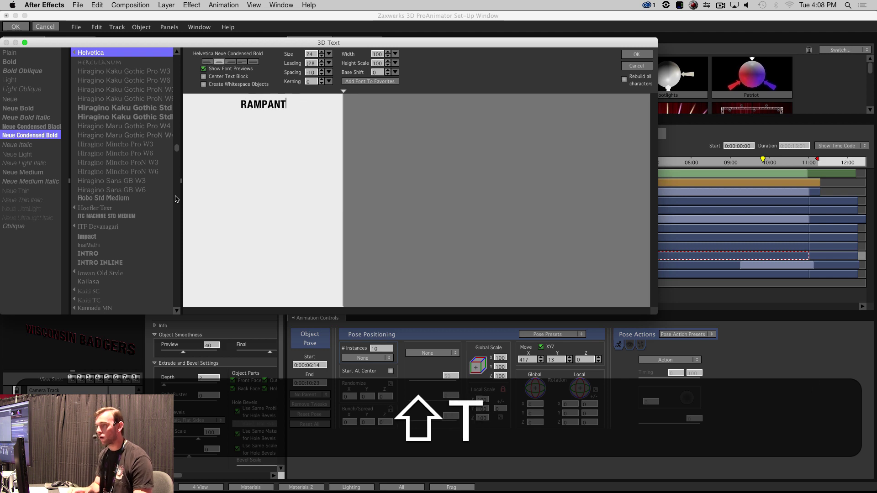
pyautogui.write(' RAGERSX')
pyautogui.press('BackSpace')
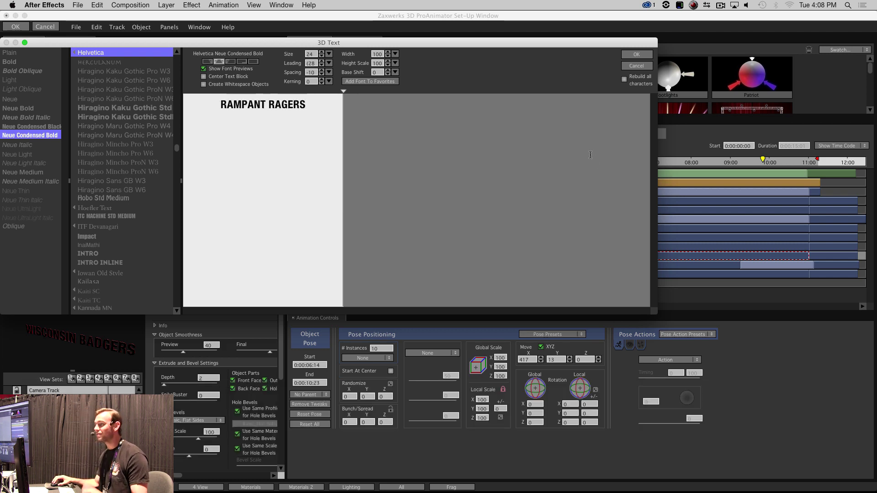
pyautogui.click(637, 54)
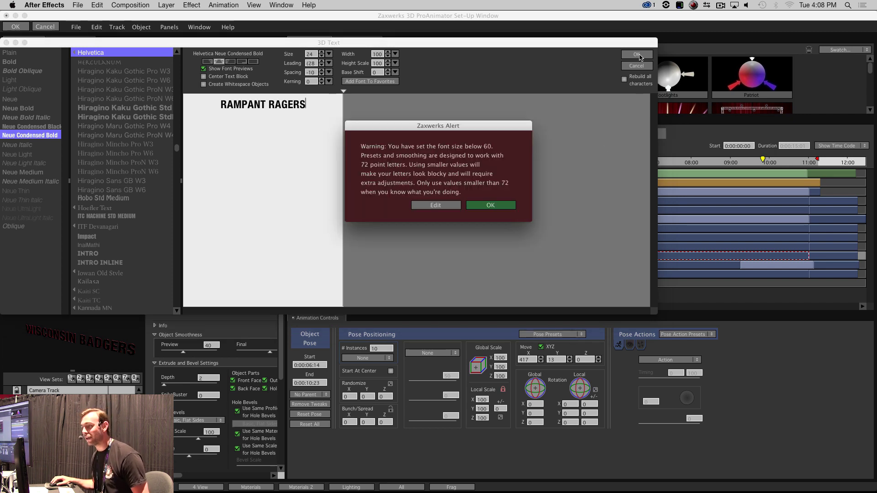
pyautogui.click(474, 210)
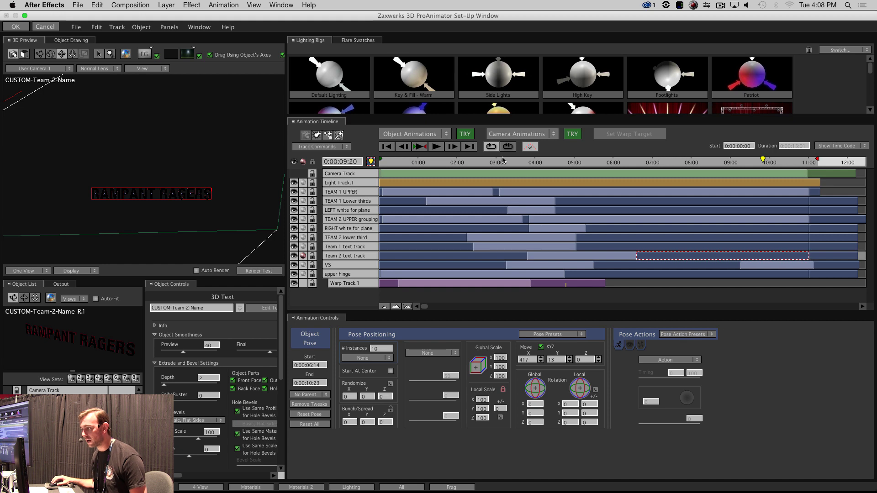
# Play the Team 2 text track's transition to check the new name's animation.
pyautogui.click(616, 258)
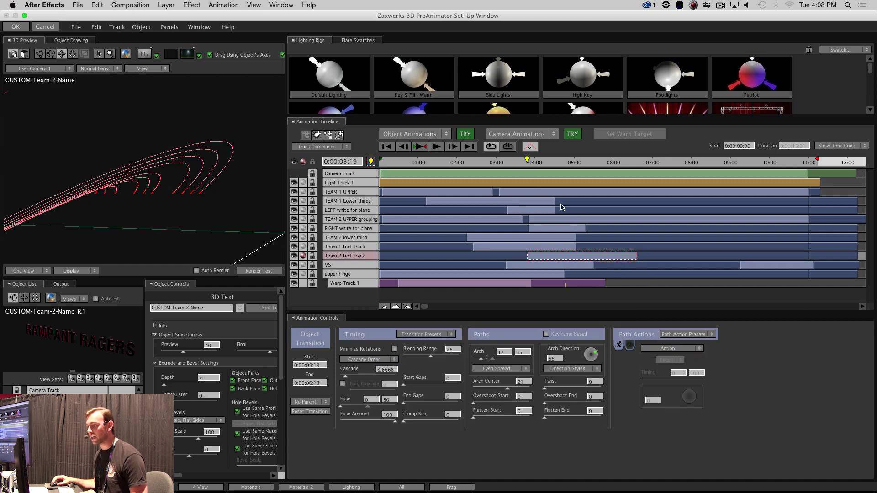
pyautogui.click(420, 146)
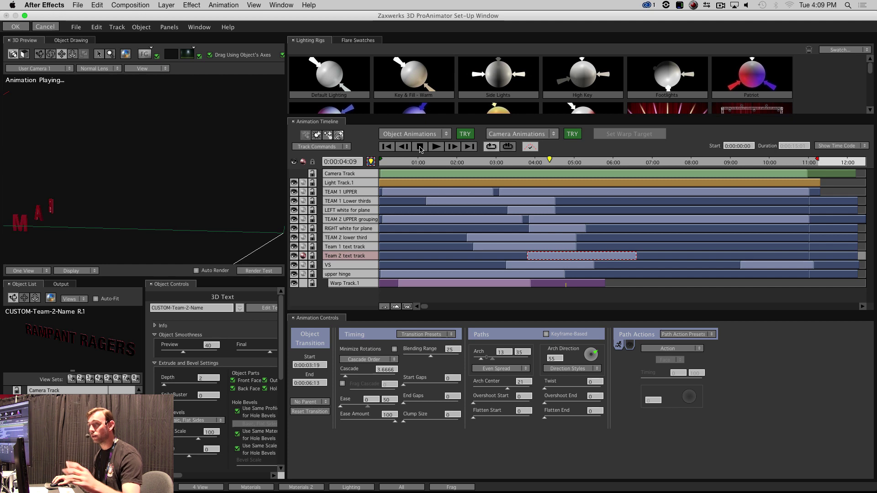
pyautogui.click(420, 147)
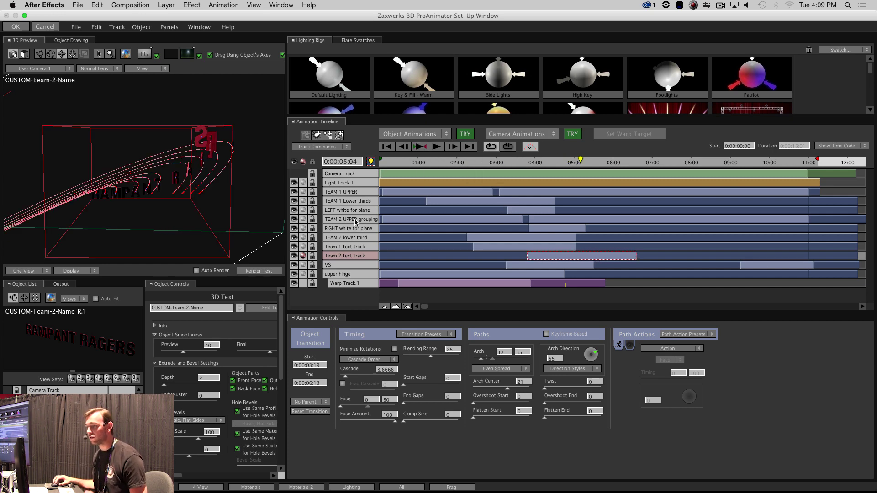
# Turn off solo on the Team 2 text track, show the full scene, and switch to the Object Drawing workspace.
pyautogui.click(303, 257)
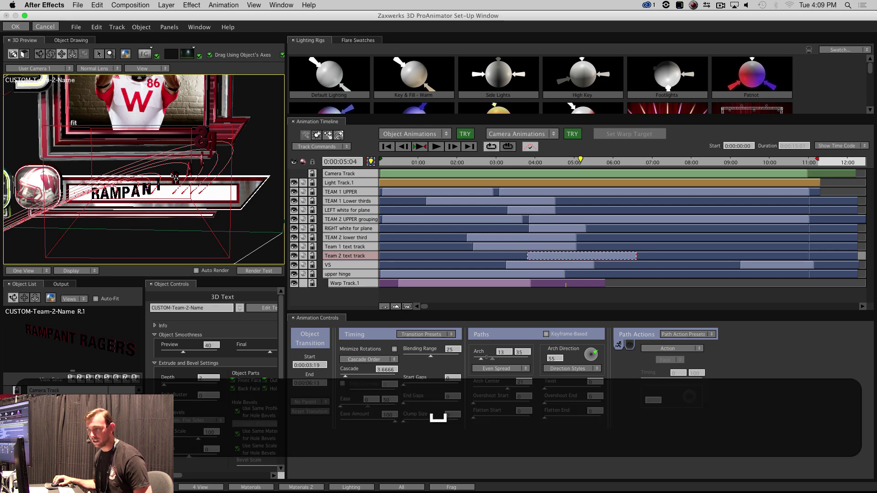
pyautogui.scroll(-5, 187, 208)
pyautogui.scroll(1, 188, 221)
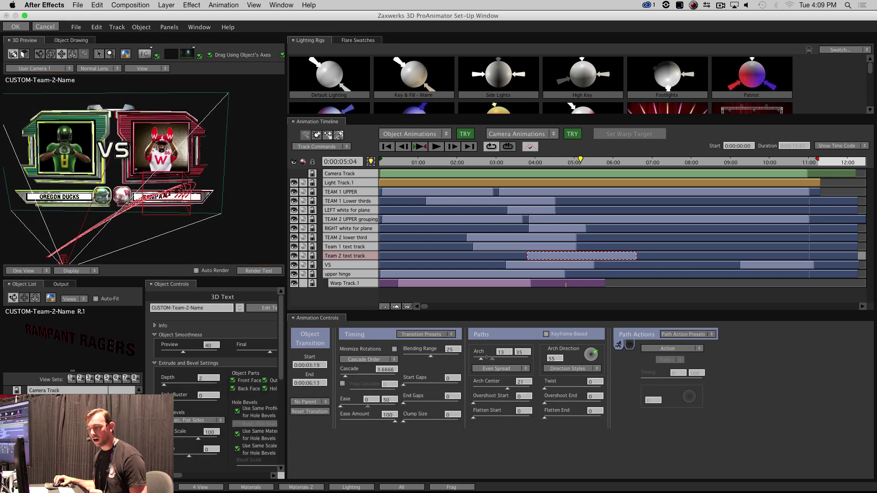
pyautogui.click(151, 487)
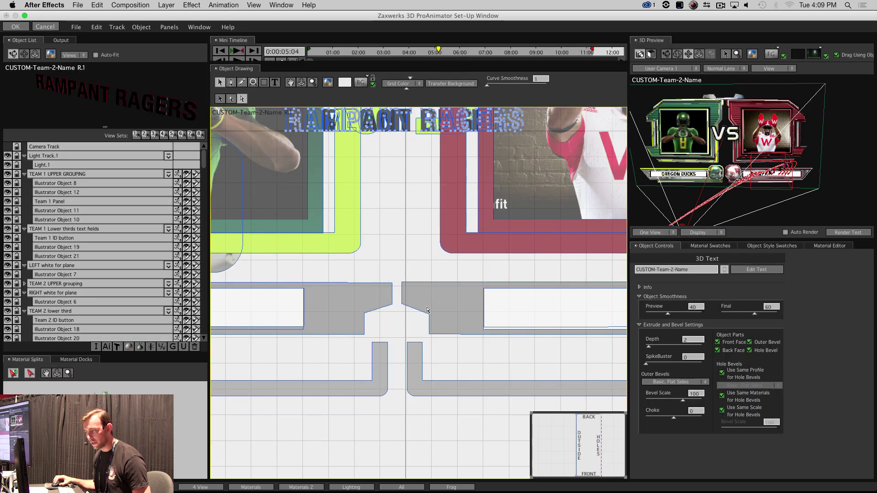
# Select the red Team 2 frame in the object drawing and view it from the side in the 3D preview.
pyautogui.scroll(-5, 451, 352)
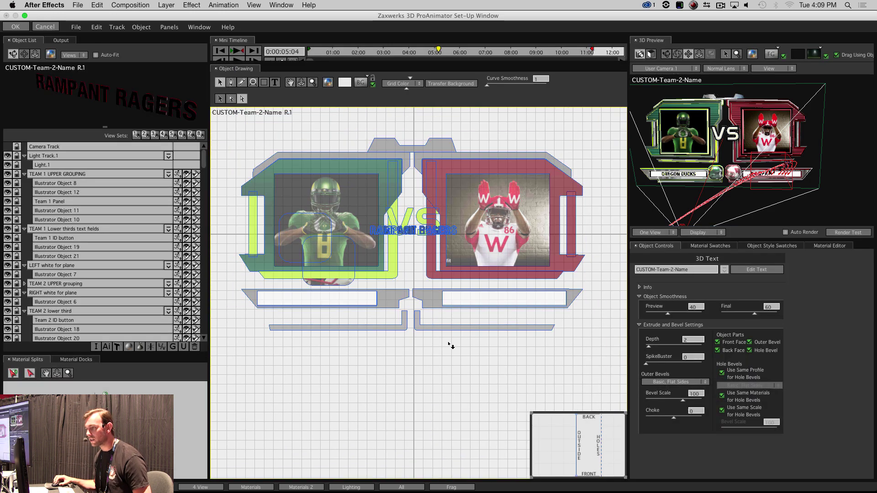
pyautogui.scroll(2, 484, 283)
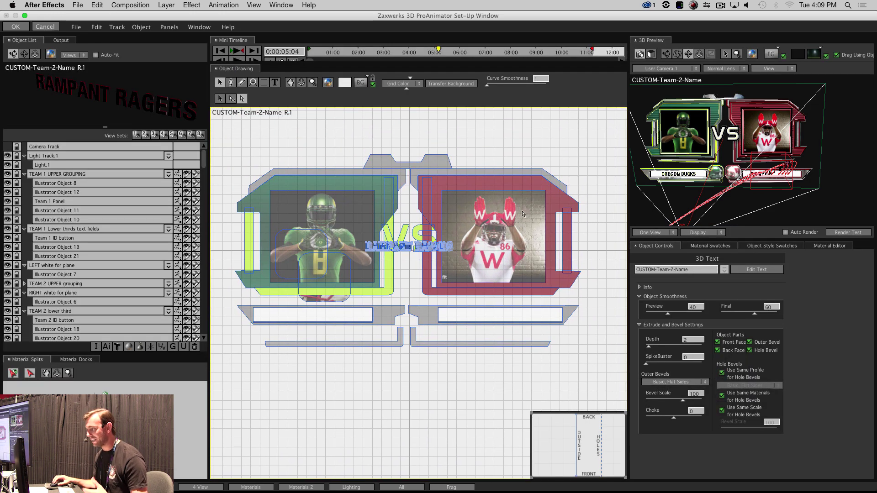
pyautogui.click(556, 204)
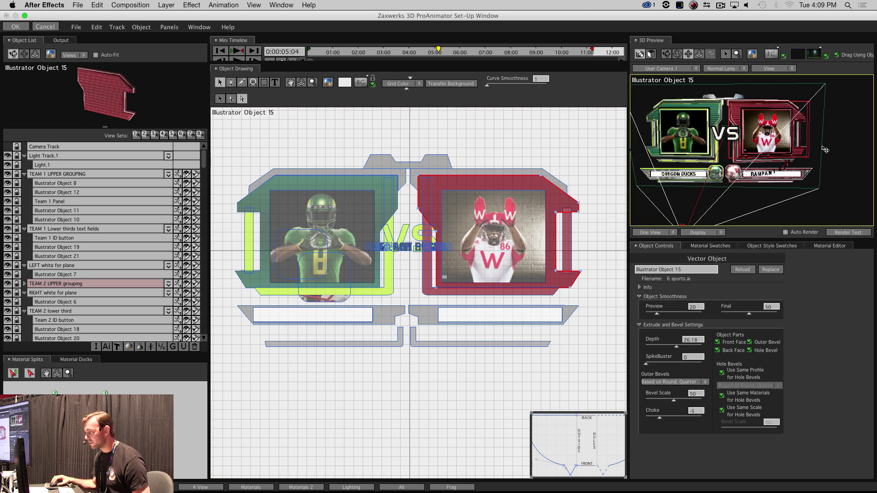
pyautogui.press('space')
pyautogui.moveTo(820, 170); pyautogui.dragTo(801, 173)
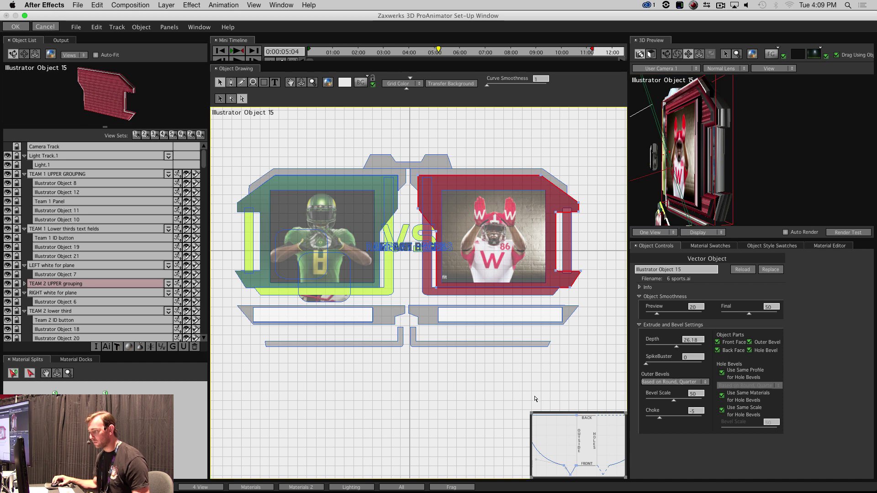
# Enlarge the frame's bevel profile, undo a trial lengthening of its front spike, and pull the outer curve's back handle inward.
pyautogui.moveTo(532, 413); pyautogui.dragTo(305, 122)
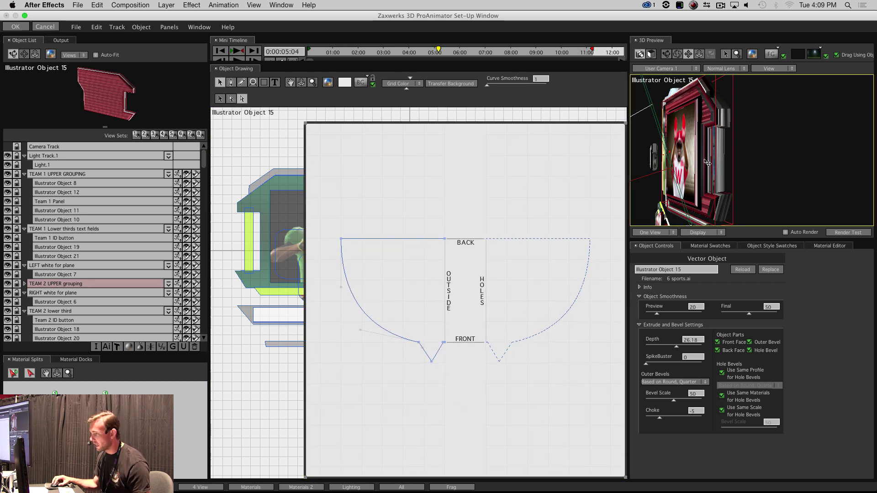
pyautogui.moveTo(431, 364); pyautogui.dragTo(431, 441)
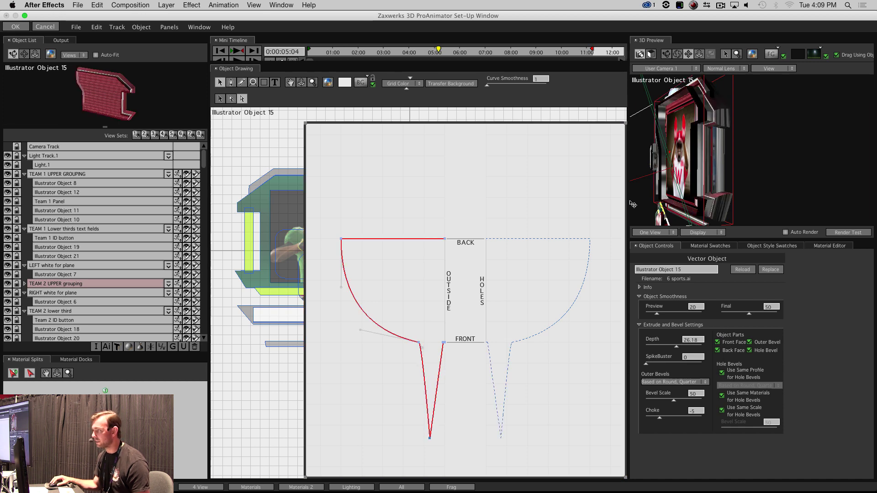
pyautogui.press('super+z')
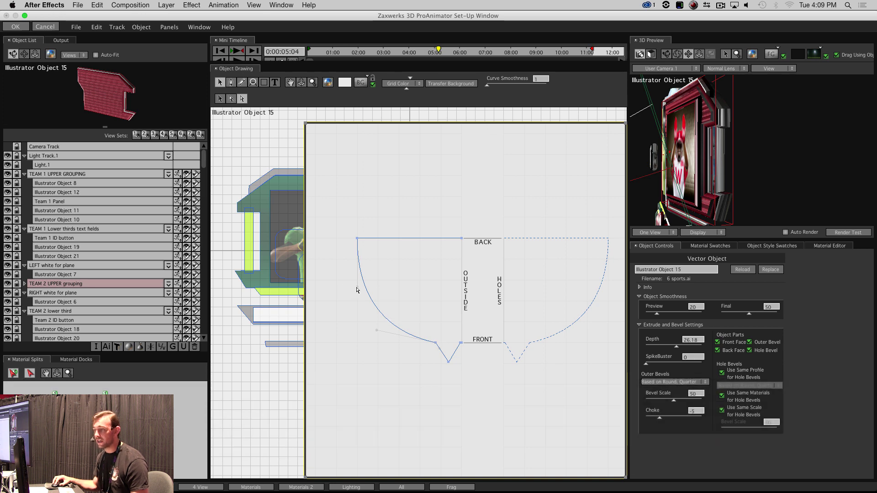
pyautogui.moveTo(357, 290); pyautogui.dragTo(453, 289)
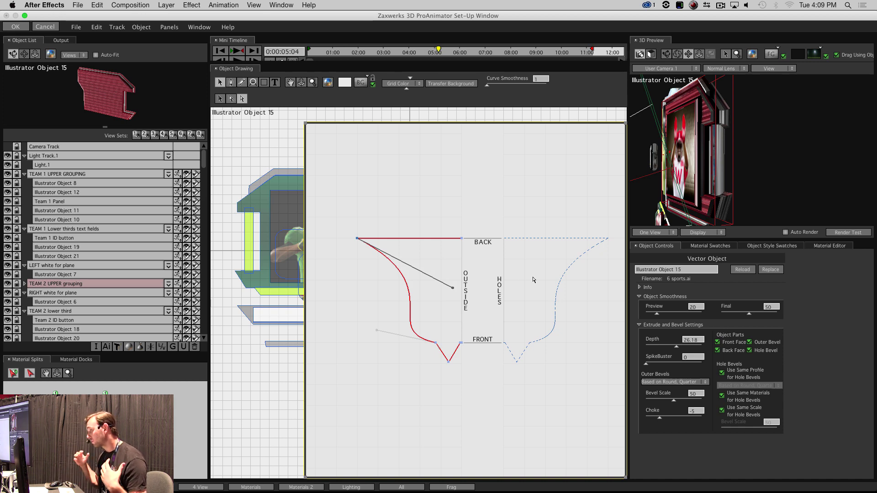
# Try a Depth of 12.79 on the red frame, undo it, and view the outer bevel preset categories.
pyautogui.moveTo(689, 347); pyautogui.dragTo(666, 343)
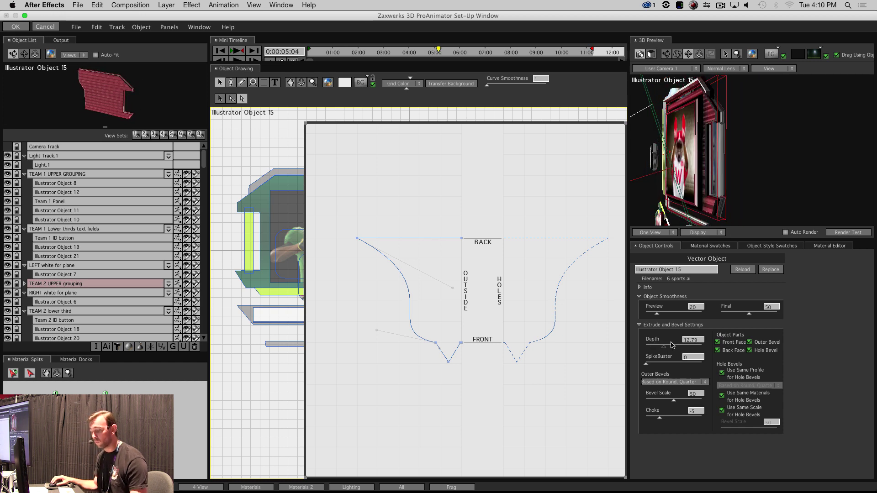
pyautogui.press('super+z')
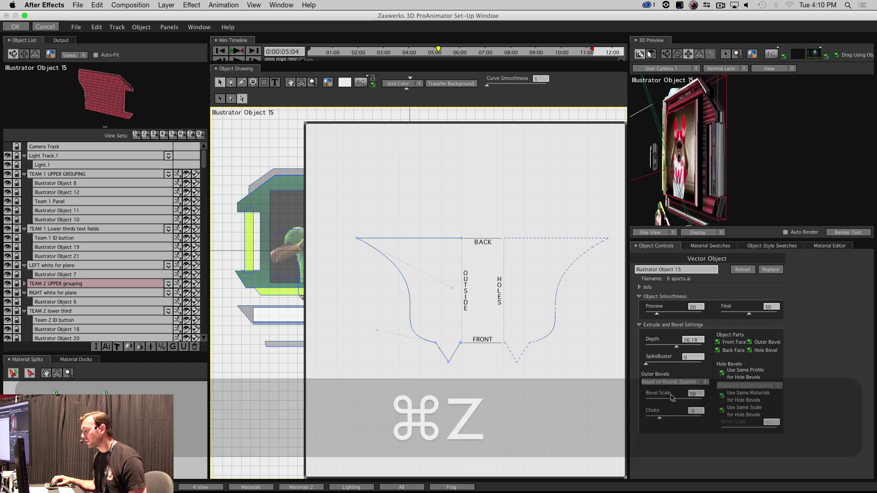
pyautogui.click(675, 383)
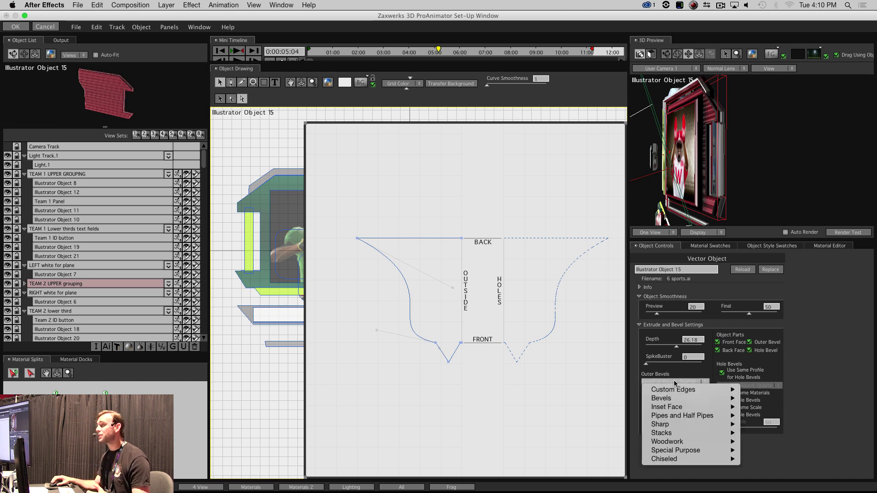
pyautogui.moveTo(666, 403)
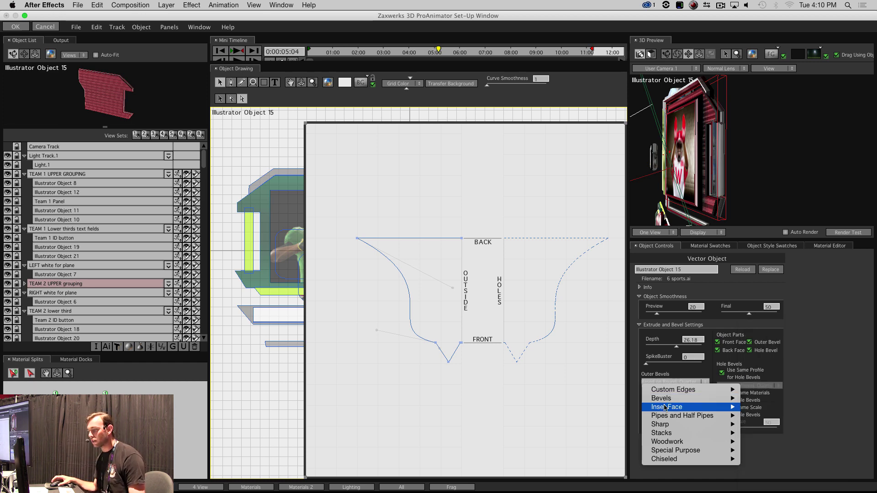
pyautogui.click(411, 400)
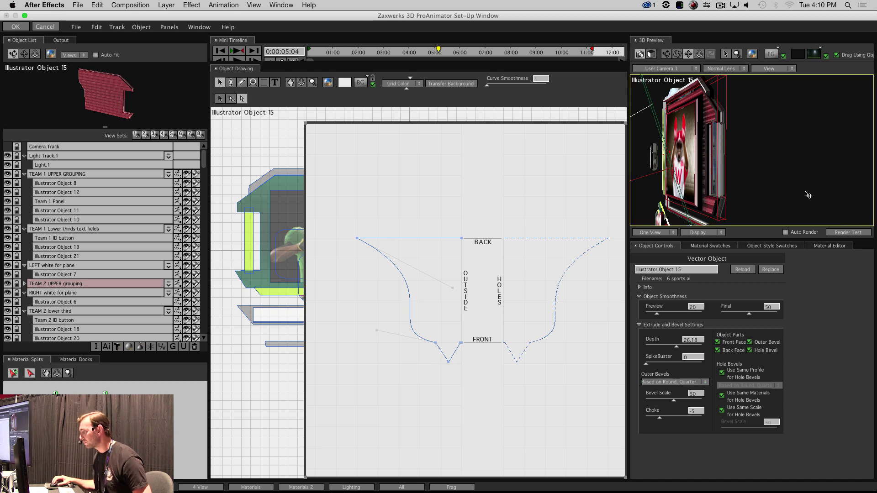
# Bring the full graphic back into view, return to the animation timeline workspace, and accept the ProAnimator set-up.
pyautogui.press('space')
pyautogui.moveTo(649, 107); pyautogui.dragTo(868, 174)
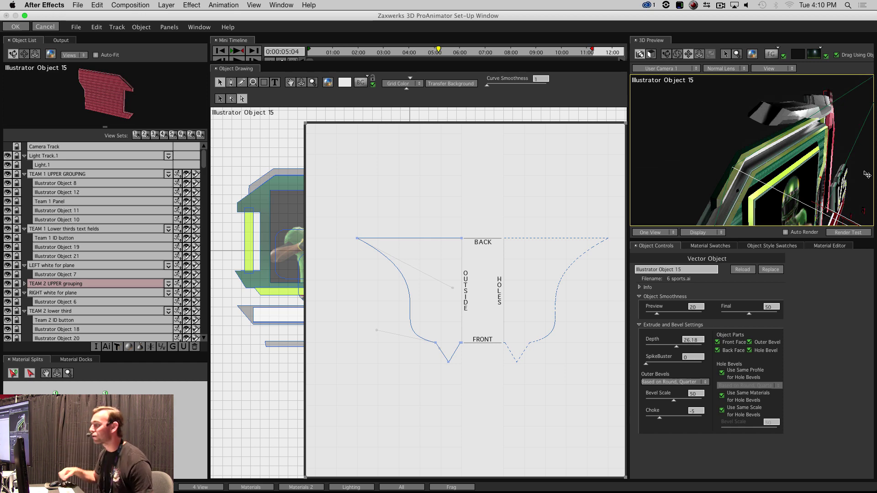
pyautogui.press('space')
pyautogui.moveTo(850, 150); pyautogui.dragTo(764, 148)
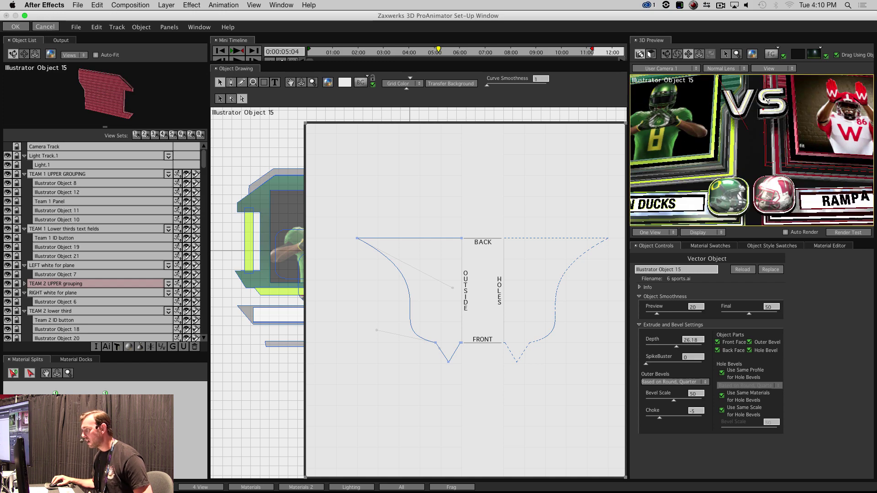
pyautogui.moveTo(775, 169); pyautogui.dragTo(792, 198)
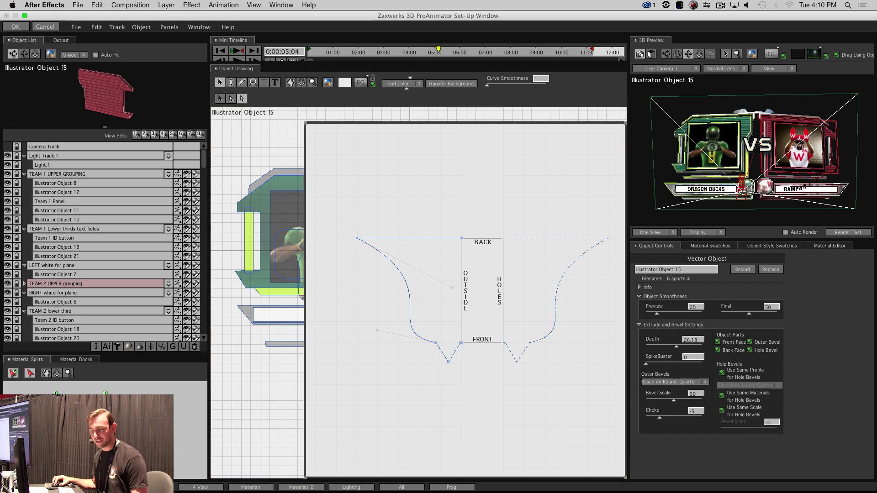
pyautogui.click(50, 488)
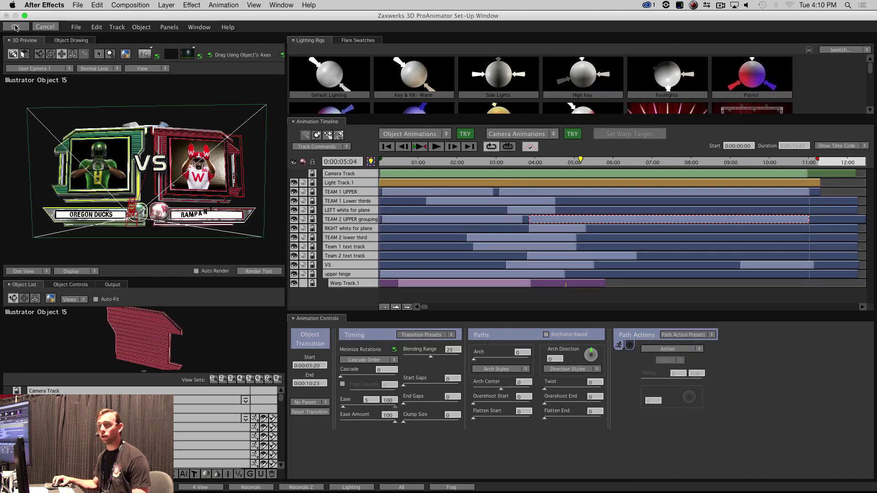
pyautogui.click(15, 28)
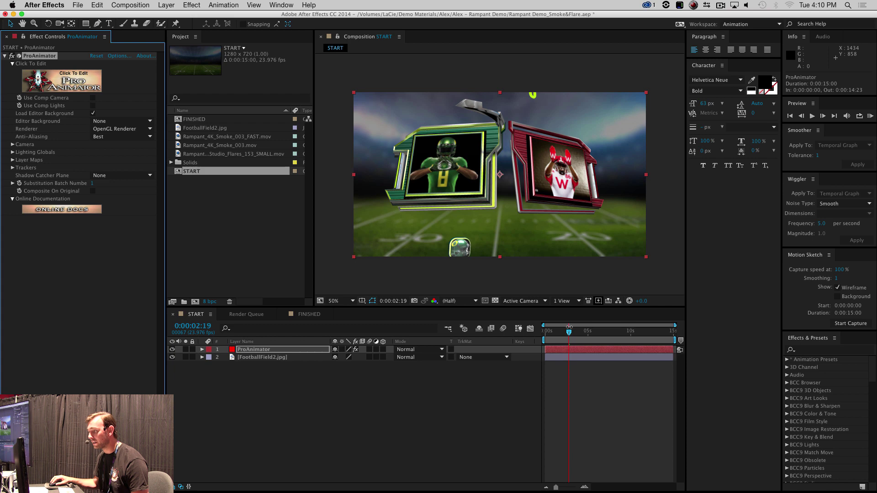
# Scrub the START composition to 0:00:09:16 to review the Team 2 name's fly-in over the football field.
pyautogui.moveTo(571, 334)
pyautogui.mouseDown()
pyautogui.moveTo(655, 342)
pyautogui.moveTo(588, 337)
pyautogui.mouseUp()
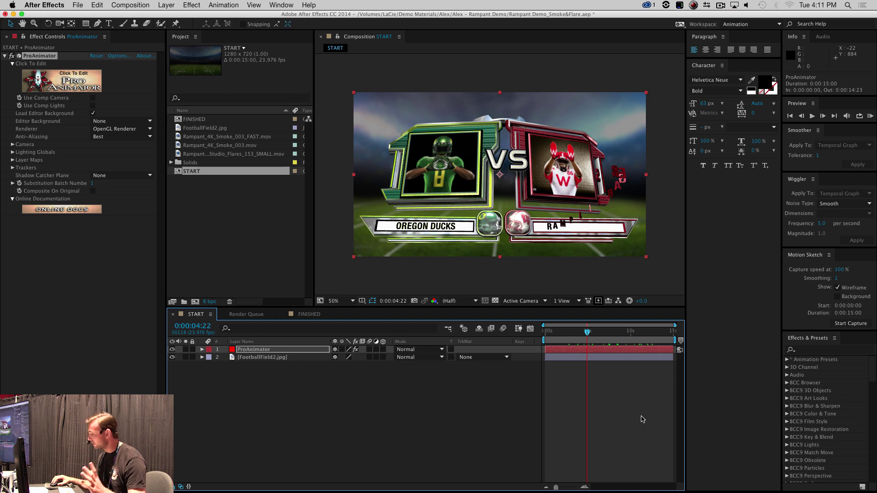
pyautogui.moveTo(588, 333); pyautogui.dragTo(592, 334)
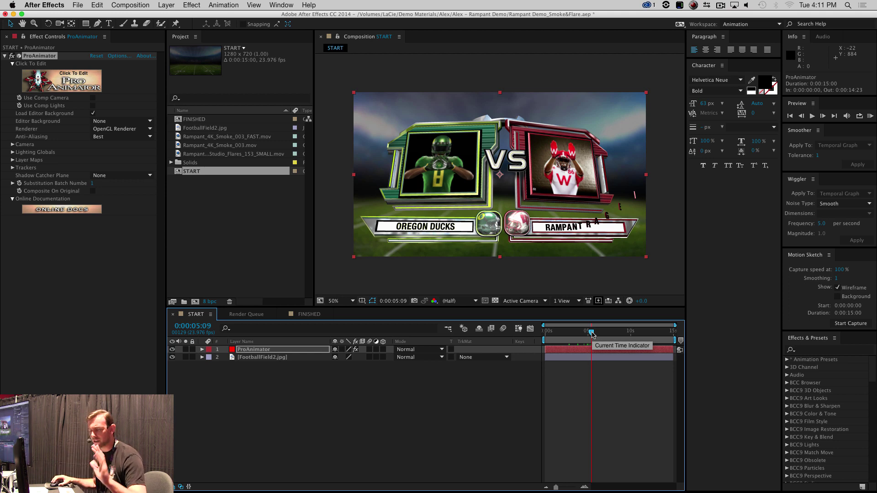
pyautogui.moveTo(592, 334); pyautogui.dragTo(629, 348)
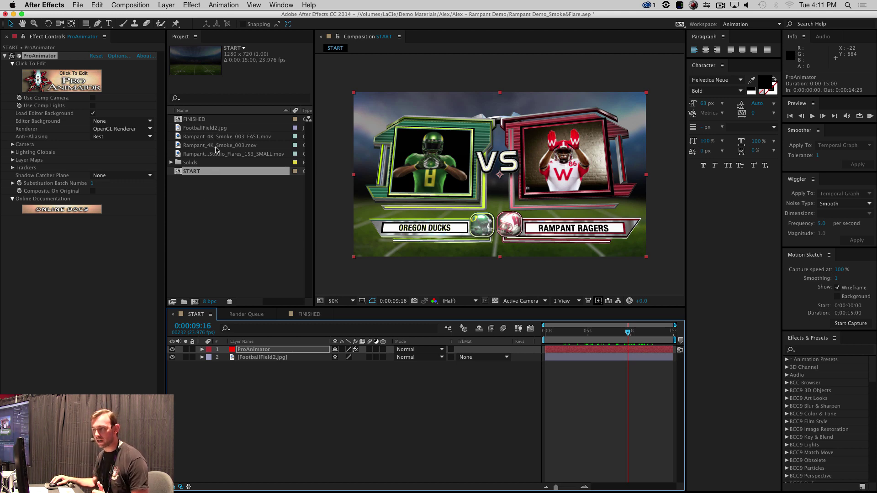
# Add Rampant_4K_Smoke_003.mov to START below the football field layer and preview the smoke's movement.
pyautogui.moveTo(217, 149); pyautogui.dragTo(279, 417)
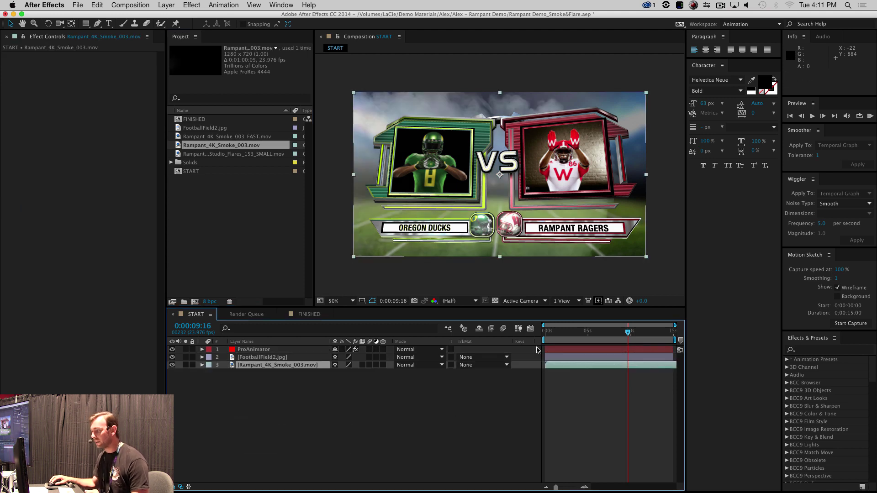
pyautogui.hotkey('ctrl', '0')
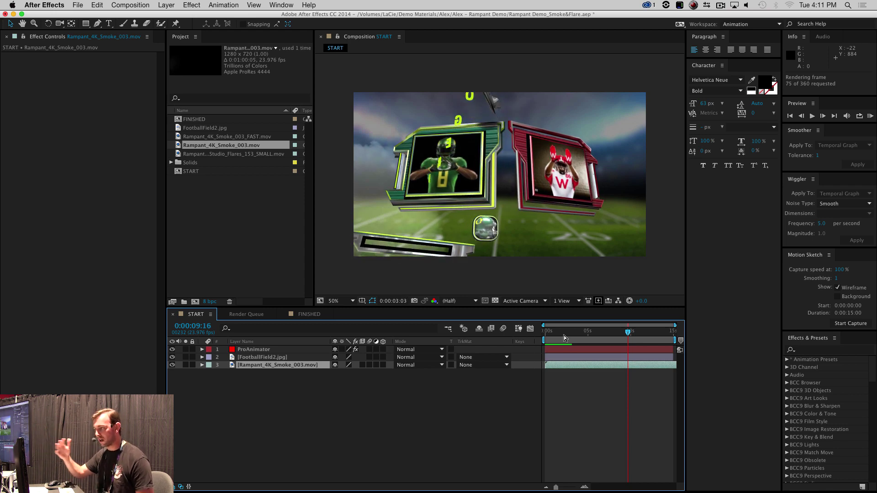
pyautogui.press('space')
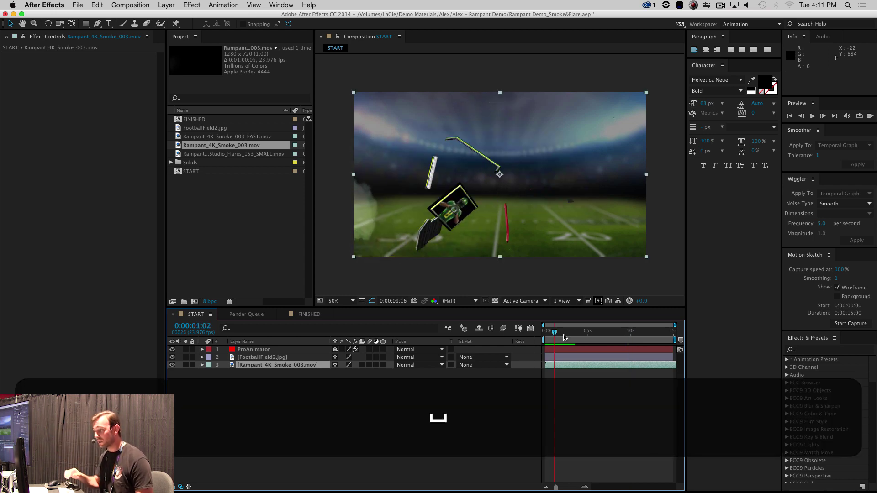
pyautogui.hotkey('ctrl', '0')
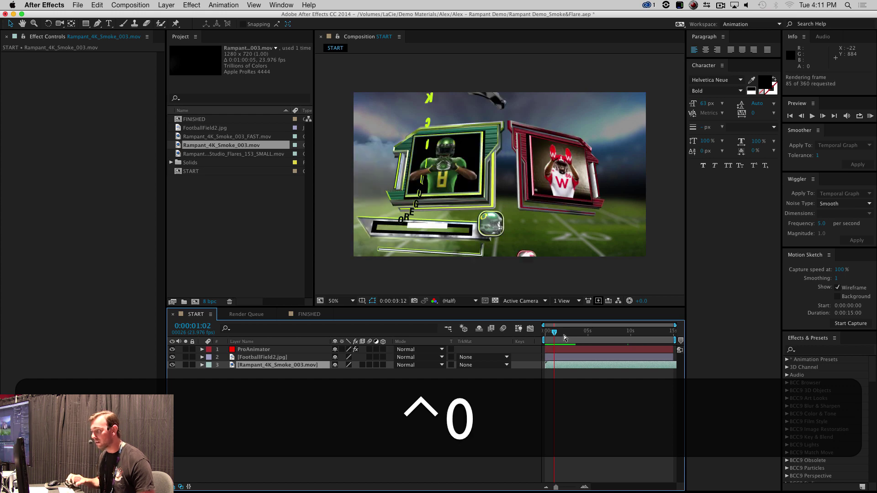
pyautogui.press('space')
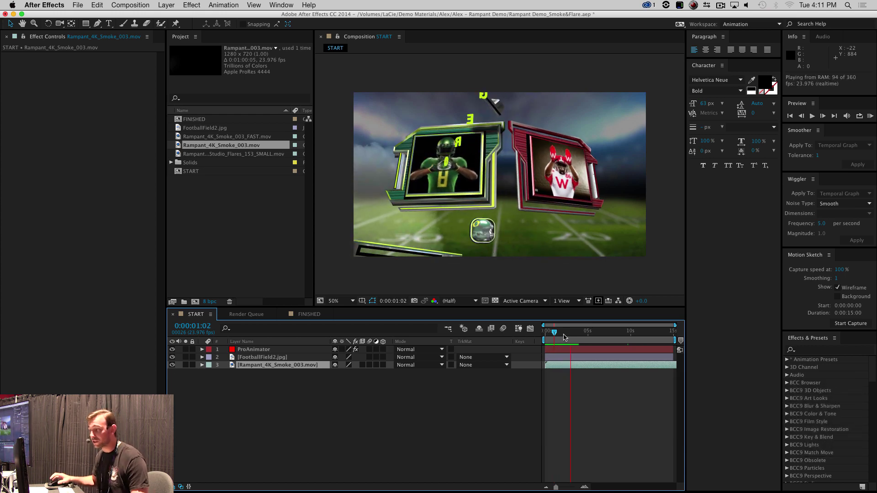
pyautogui.press('space')
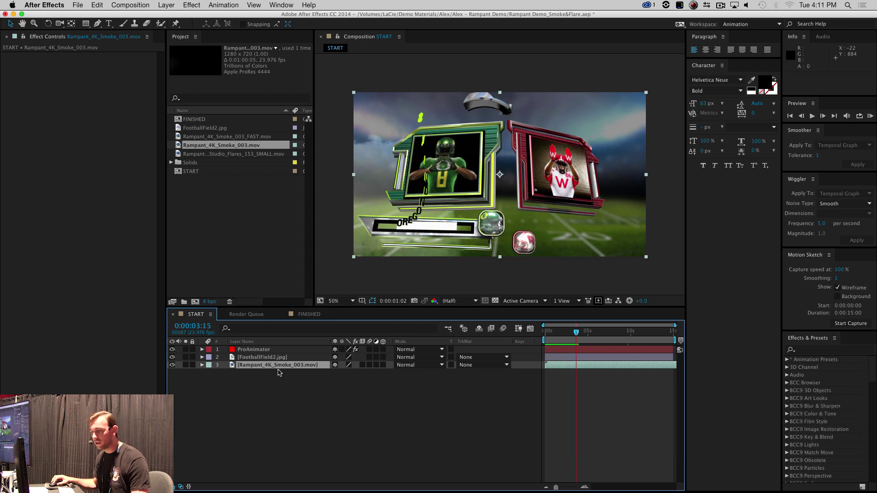
# Enable time remapping on the Rampant_4K_Smoke_003.mov layer.
pyautogui.rightClick(287, 369)
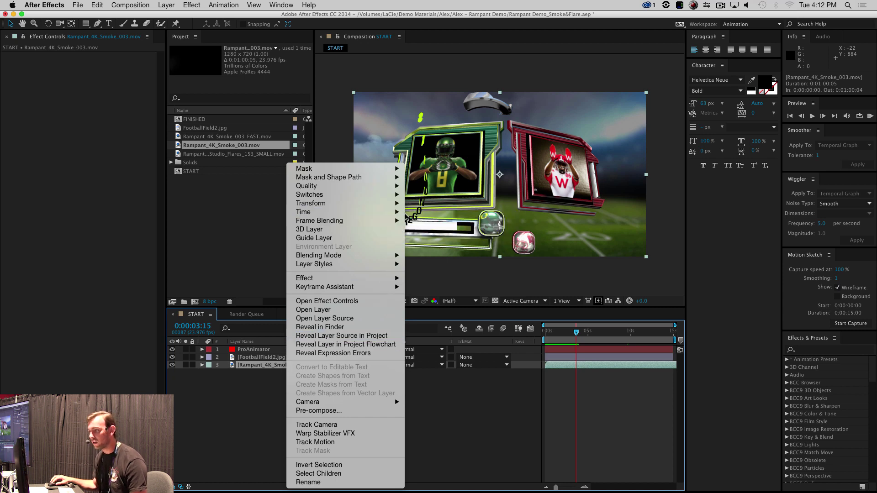
pyautogui.moveTo(393, 212)
pyautogui.click(428, 213)
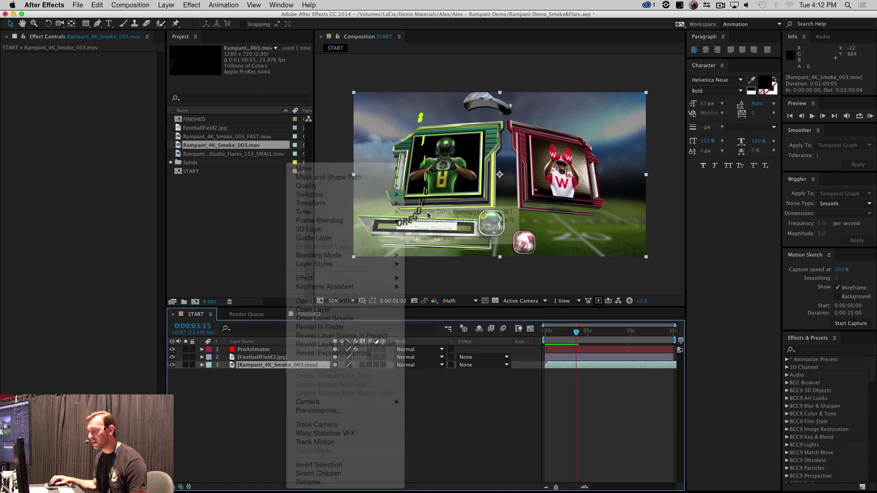
# Set the START composition's duration to 0:01:15:00.
pyautogui.press('super+k')
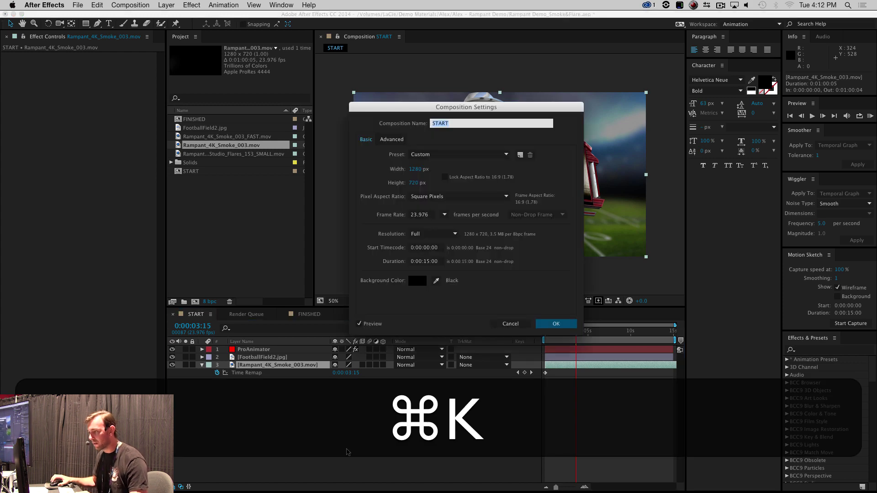
pyautogui.click(421, 261)
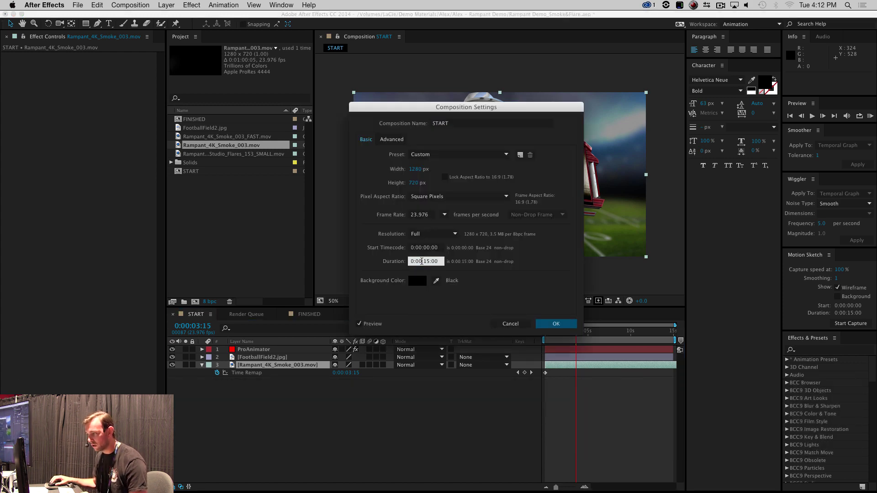
pyautogui.press('BackSpace')
pyautogui.write('1')
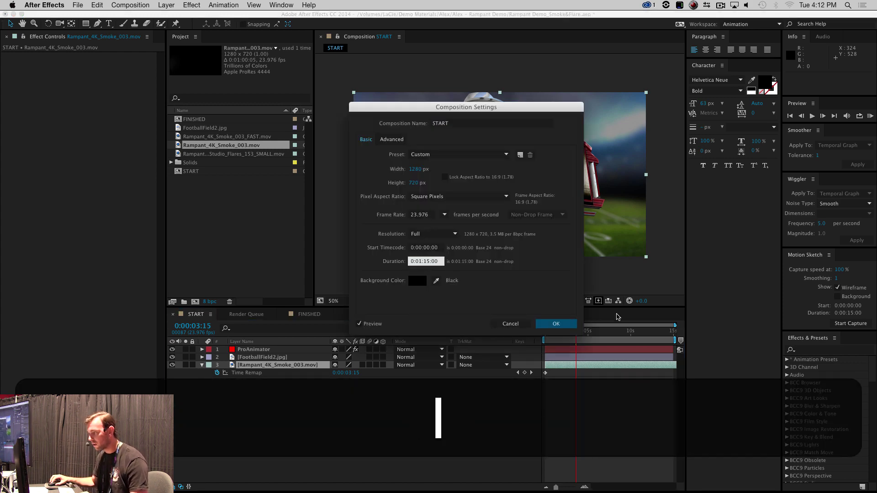
pyautogui.click(556, 323)
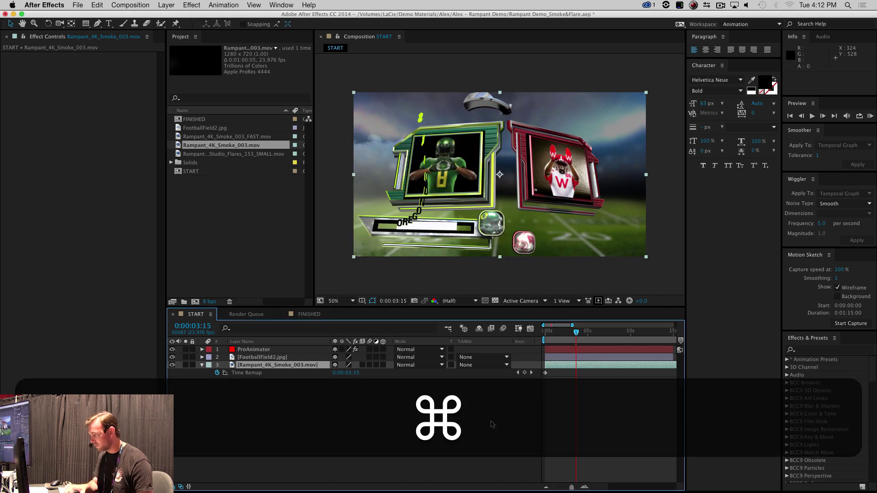
# Move the smoke layer's last Time Remap keyframe to 0:00:09:12 to speed up the footage.
pyautogui.press('super+minus')
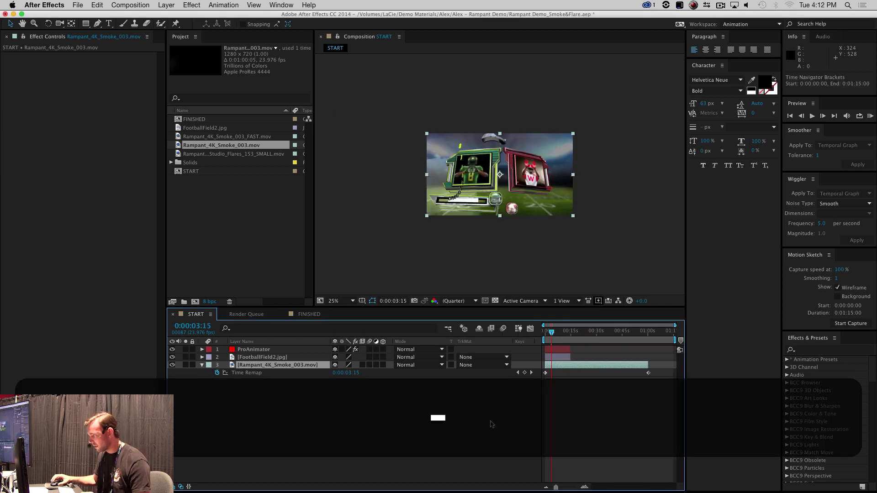
pyautogui.moveTo(650, 375); pyautogui.dragTo(562, 375)
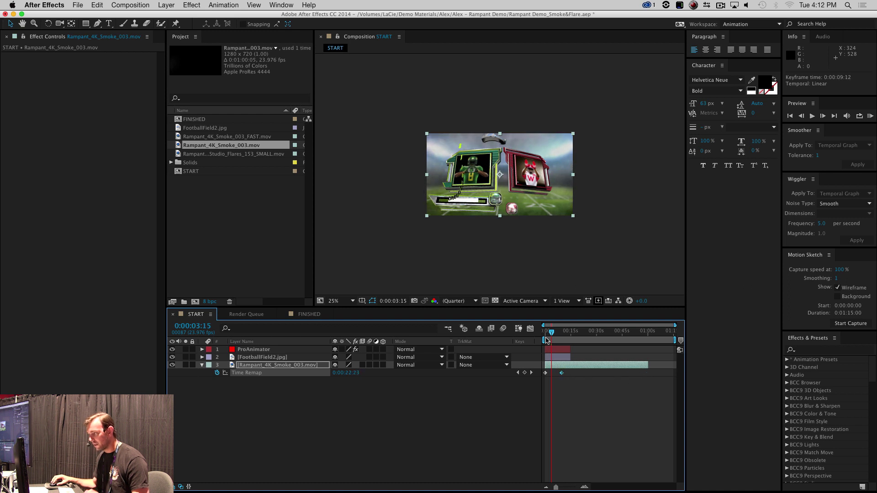
# Set the START composition's duration to 0:00:15:00.
pyautogui.press('super+k')
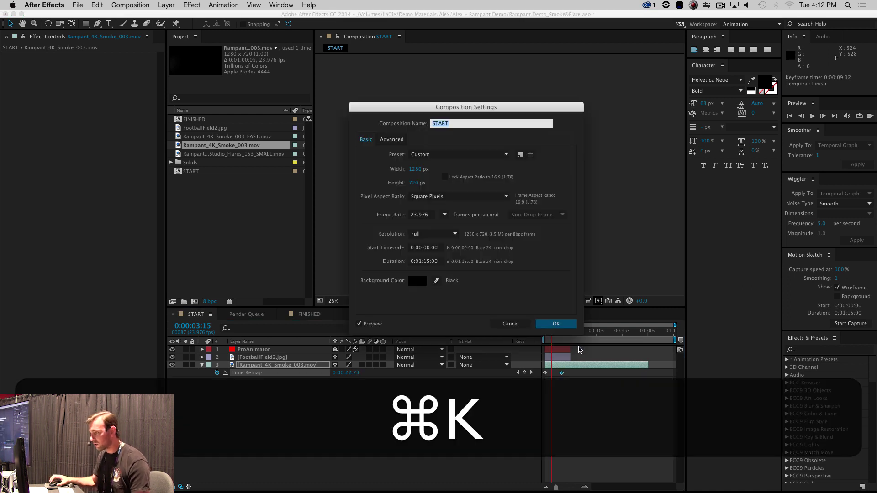
pyautogui.click(425, 261)
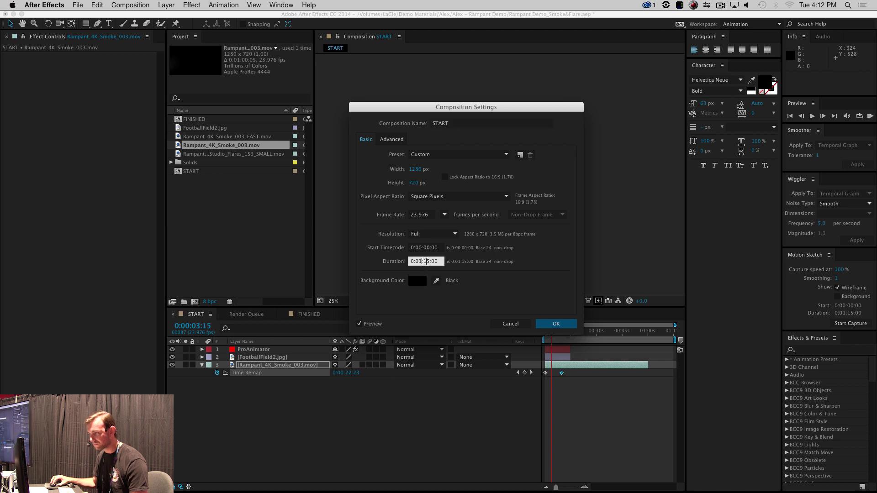
pyautogui.press('BackSpace')
pyautogui.write('0')
pyautogui.press('Return')
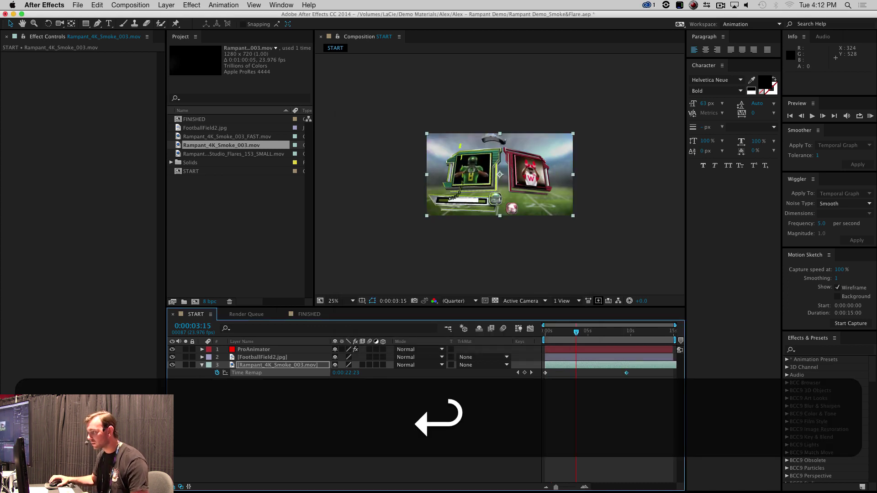
# Preview the sped-up smoke with the versus animation, enlarging the composition view to 50%.
pyautogui.hotkey('ctrl', '0')
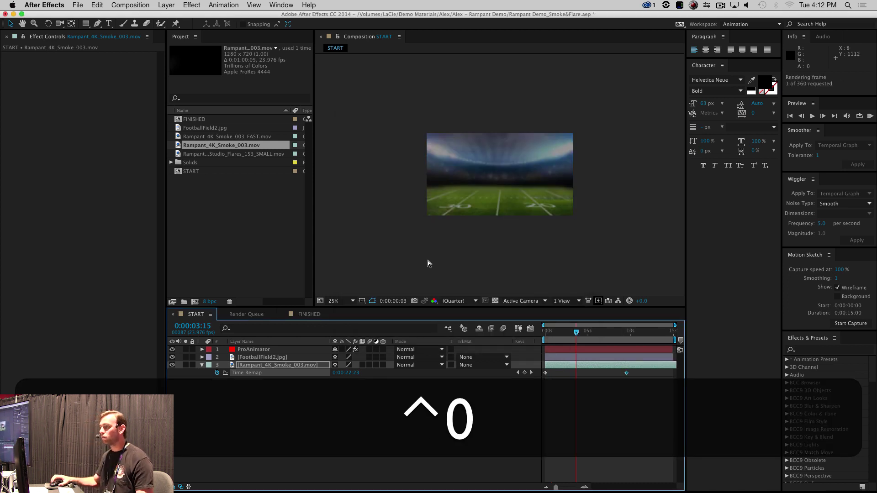
pyautogui.press('space')
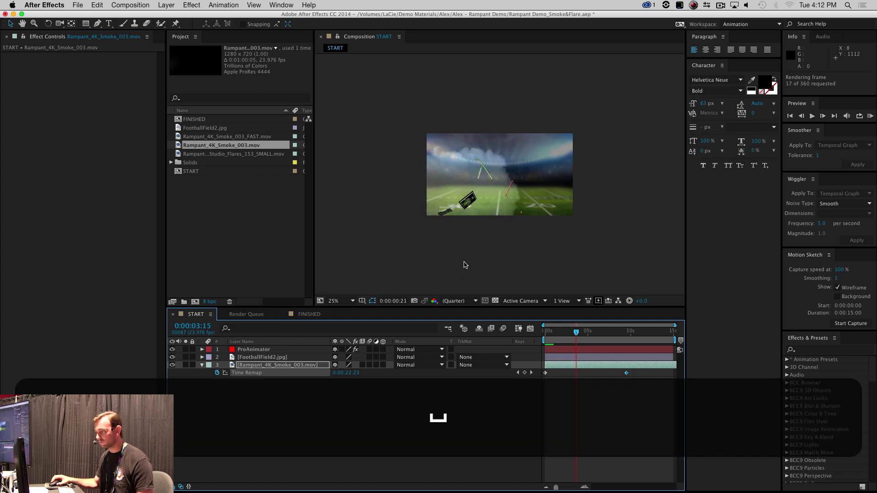
pyautogui.press('space')
pyautogui.scroll(1, 439, 265)
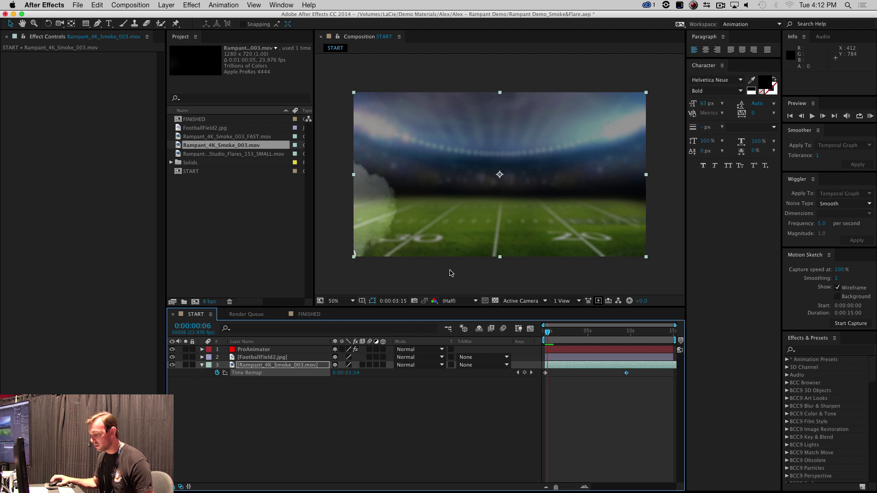
pyautogui.hotkey('ctrl', '0')
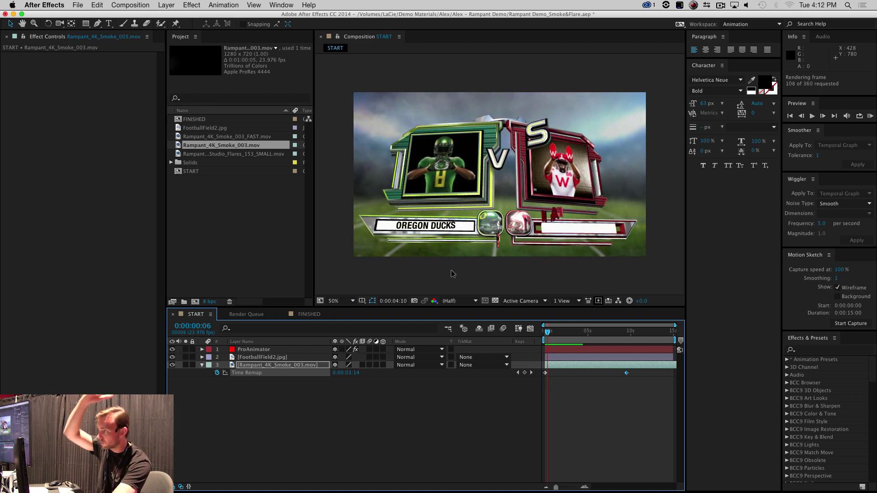
pyautogui.press('space')
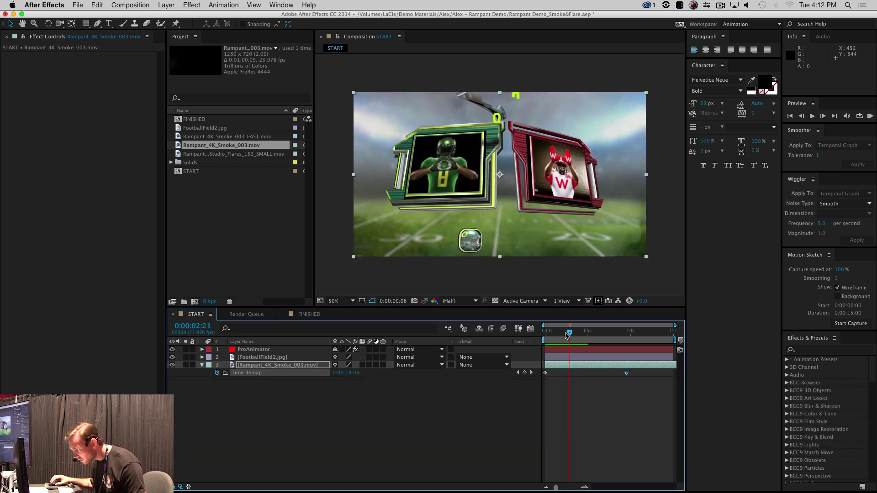
# Go to 0:00:01:20, search the effects for "curves" and apply Curves to the ProAnimator layer.
pyautogui.click(571, 332)
pyautogui.moveTo(571, 335)
pyautogui.mouseDown()
pyautogui.moveTo(548, 334)
pyautogui.moveTo(569, 334)
pyautogui.moveTo(561, 338)
pyautogui.mouseUp()
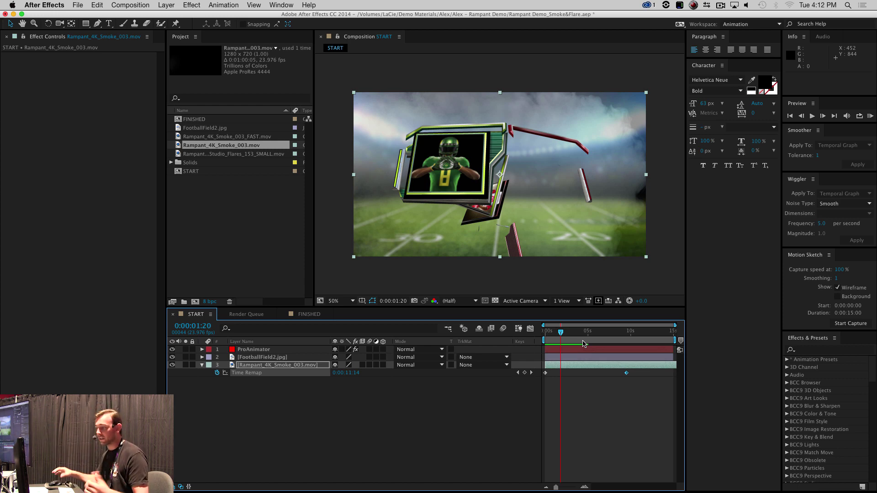
pyautogui.click(279, 367)
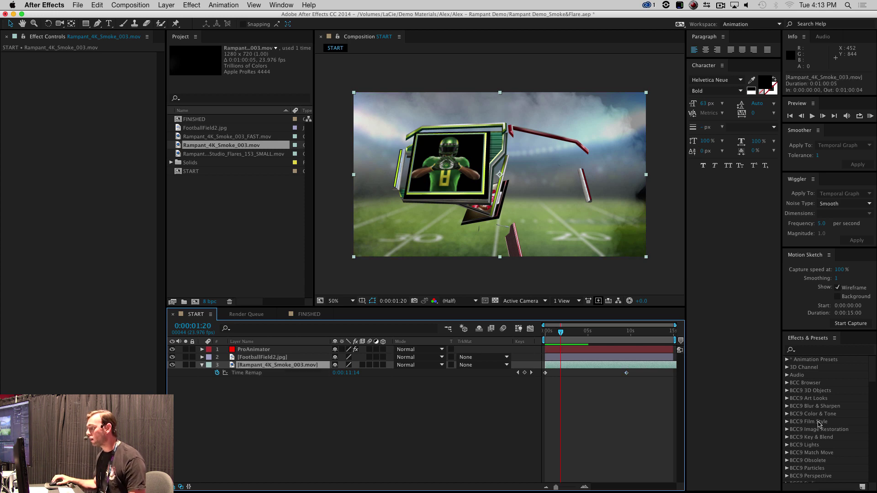
pyautogui.click(829, 351)
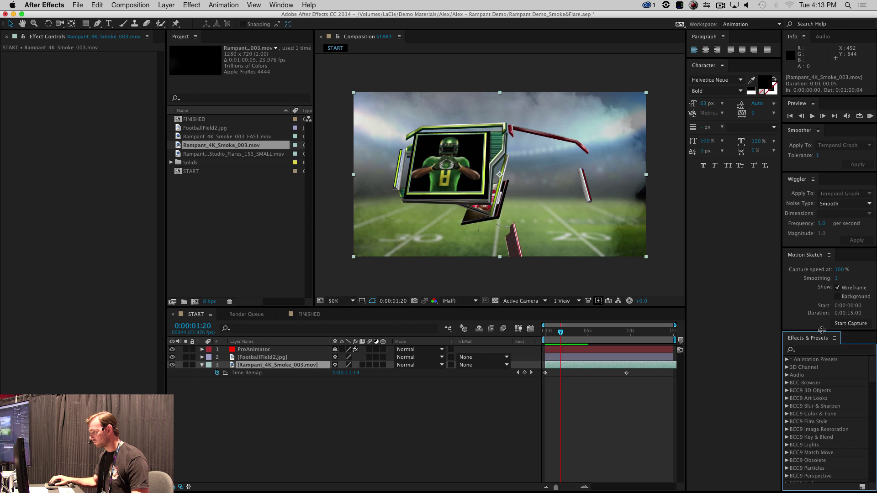
pyautogui.click(814, 350)
pyautogui.write('curves')
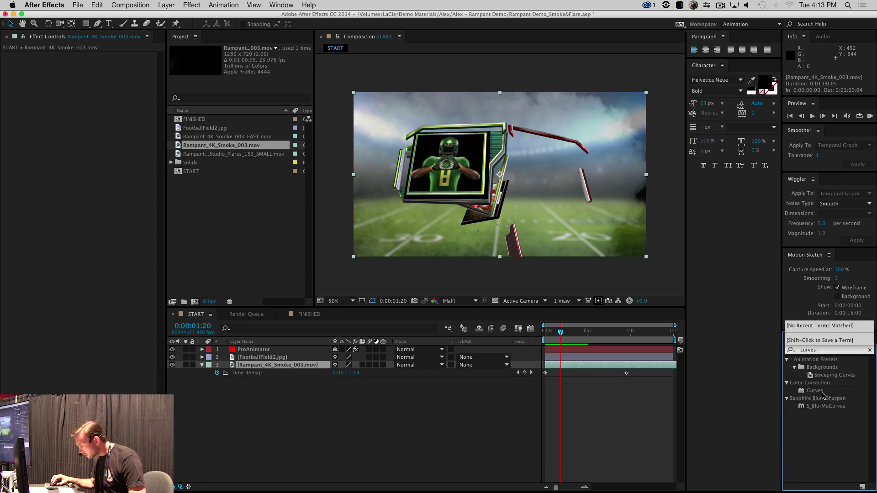
pyautogui.moveTo(819, 392); pyautogui.dragTo(418, 220)
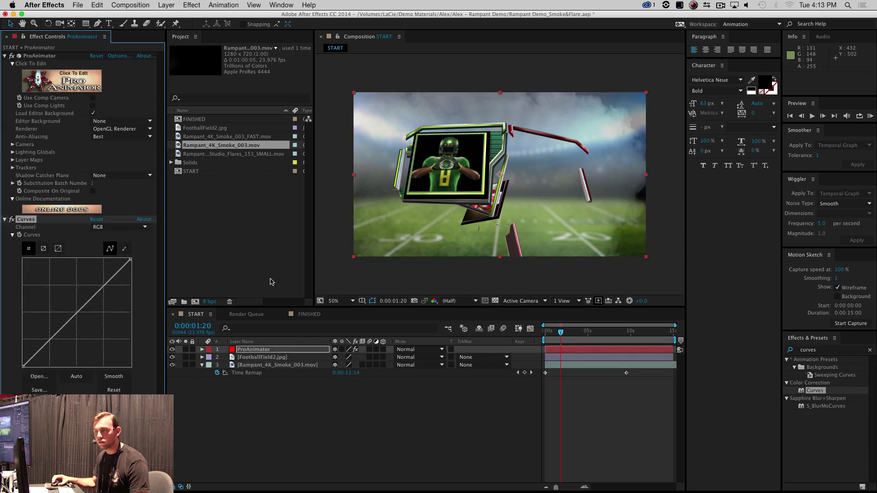
# Transfer the Curves effect from the ProAnimator layer to the Rampant_4K_Smoke_003.mov layer.
pyautogui.press('super+c')
pyautogui.press('BackSpace')
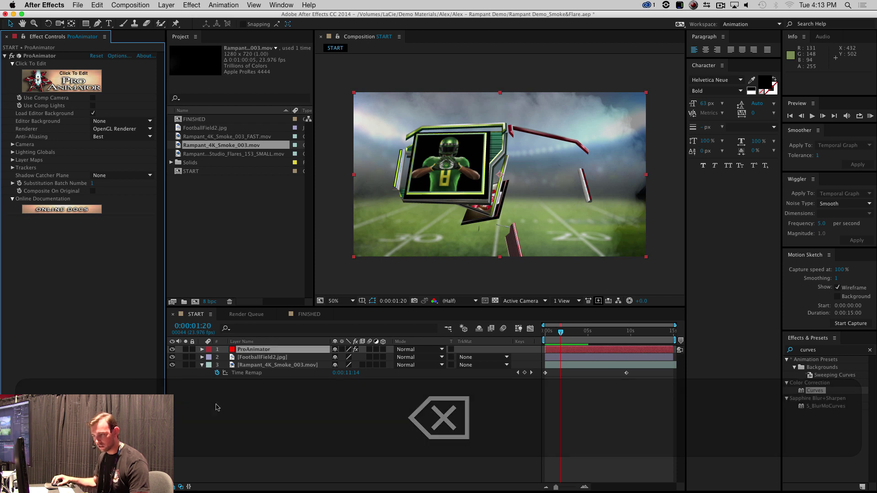
pyautogui.click(253, 366)
pyautogui.press('super+v')
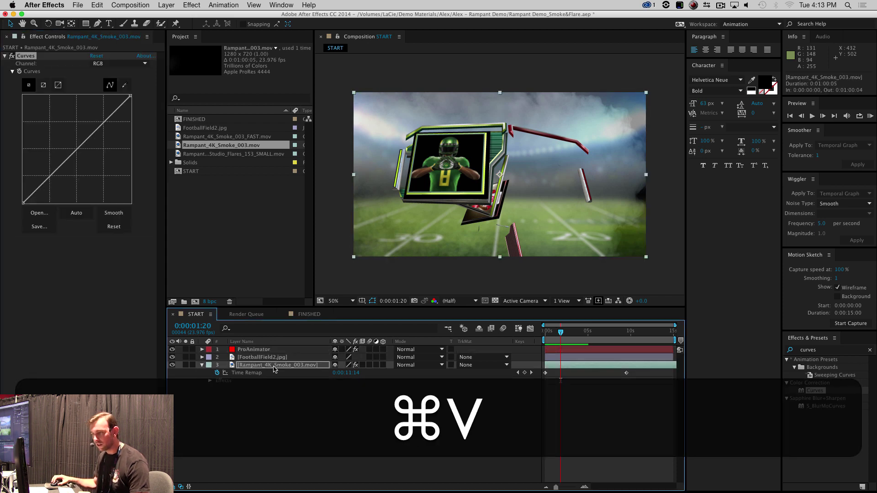
# Shape the smoke layer's RGB curve to deepen the shadows, and compare the image with Curves off and on.
pyautogui.moveTo(61, 168); pyautogui.dragTo(88, 158)
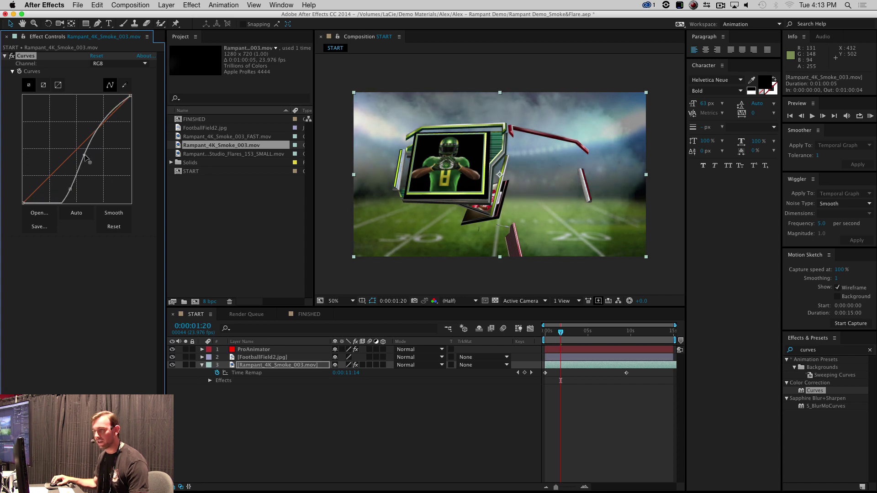
pyautogui.moveTo(70, 191); pyautogui.dragTo(89, 152)
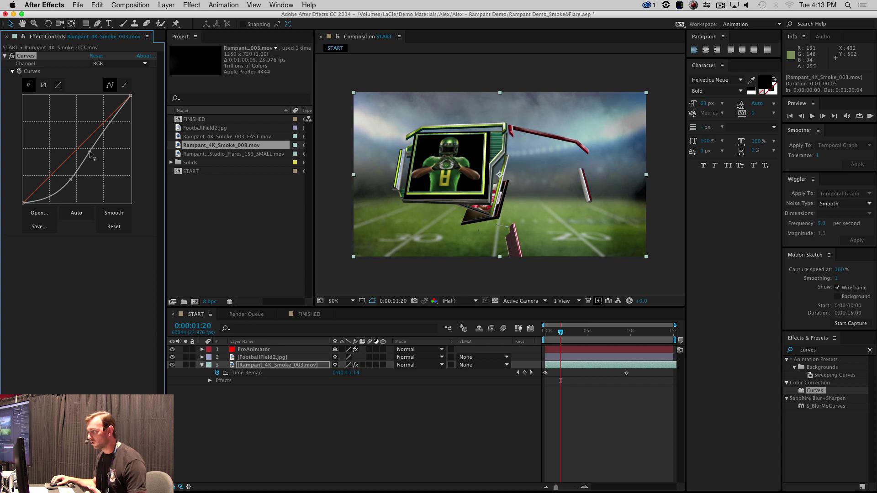
pyautogui.moveTo(72, 180); pyautogui.dragTo(62, 190)
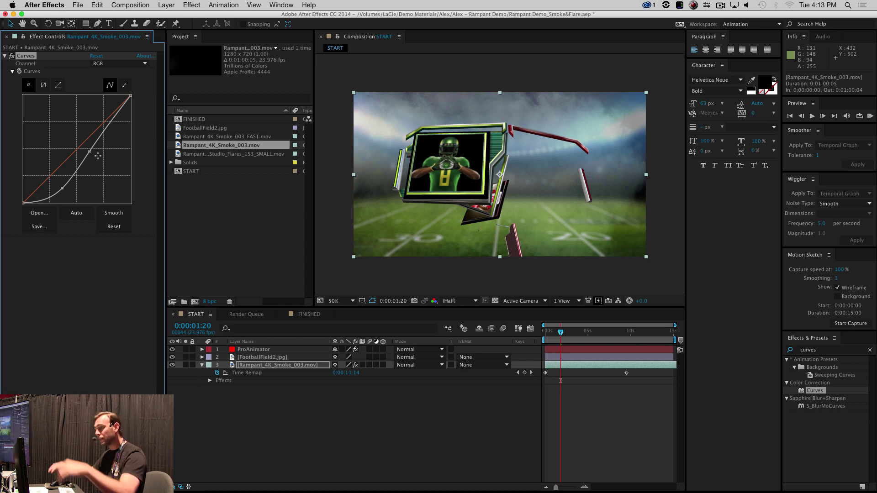
pyautogui.click(13, 56)
pyautogui.click(12, 56)
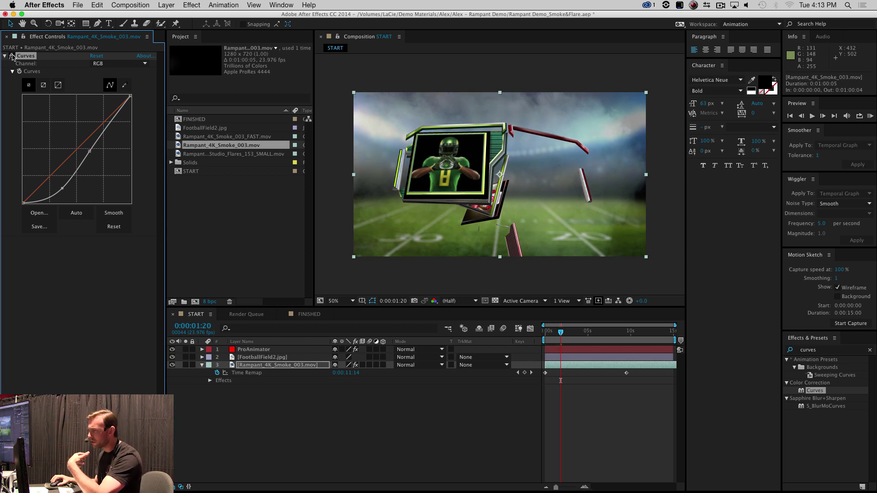
pyautogui.click(13, 56)
pyautogui.click(13, 56)
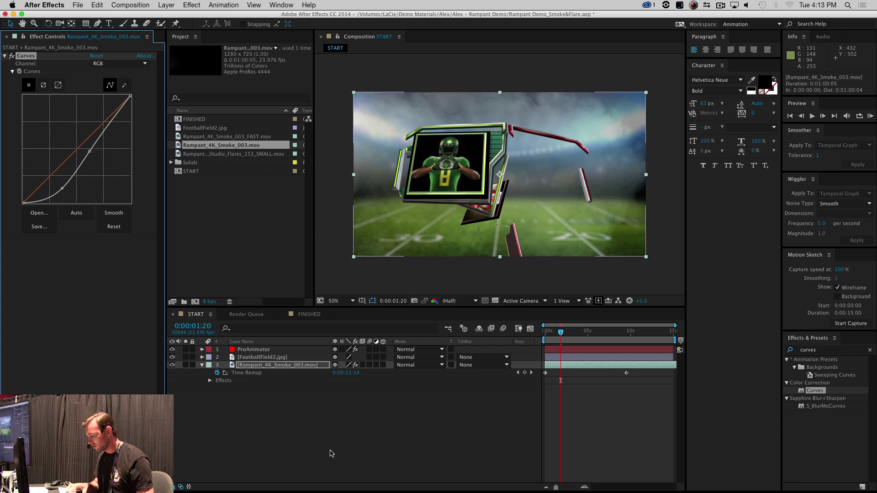
# Preview the START animation with the Curves-adjusted smoke.
pyautogui.hotkey('ctrl', '0')
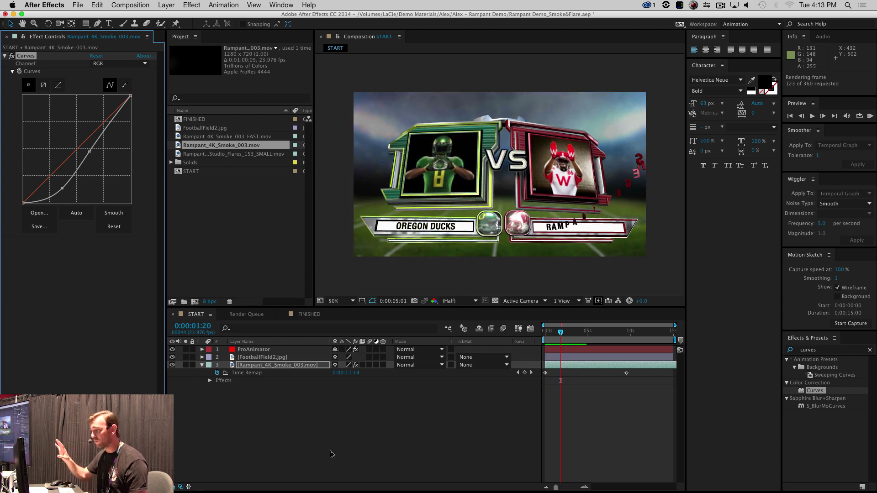
pyautogui.press('space')
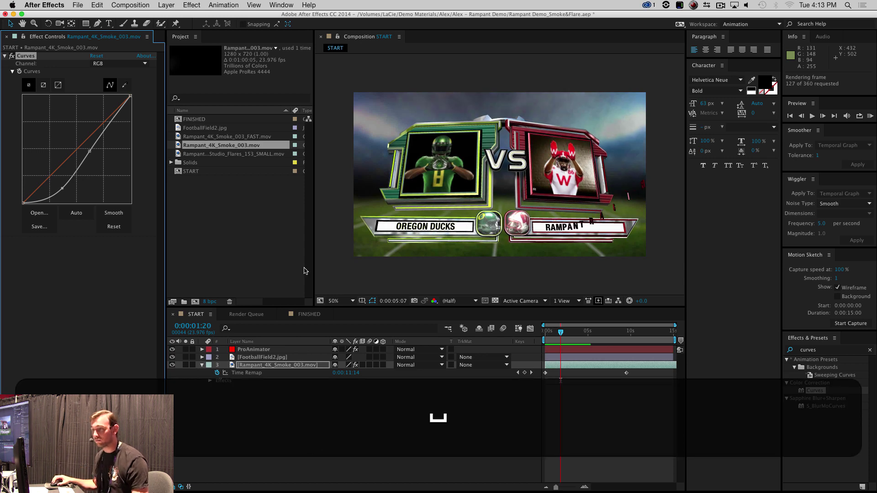
pyautogui.press('space')
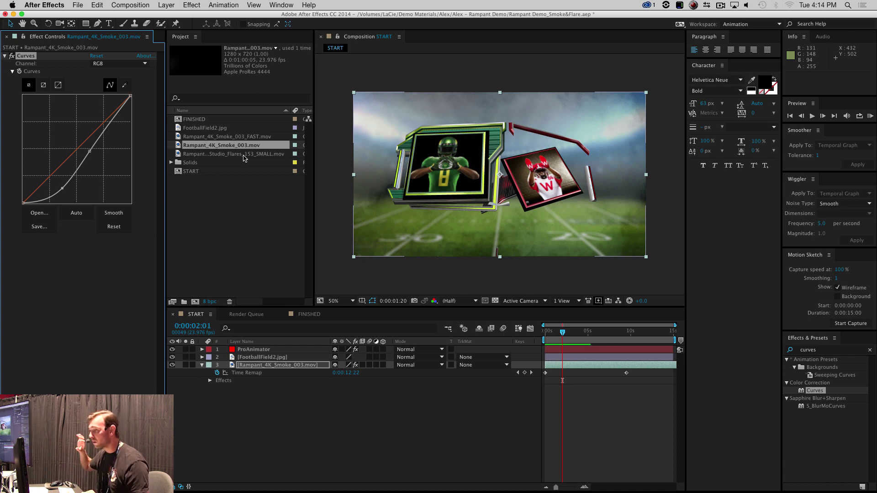
# Add Rampant_4K_Studio_Flares_153_SMALL.mov as the uppermost layer in START, and raise the smoke layer above FootballField2.jpg.
pyautogui.moveTo(245, 158); pyautogui.dragTo(251, 351)
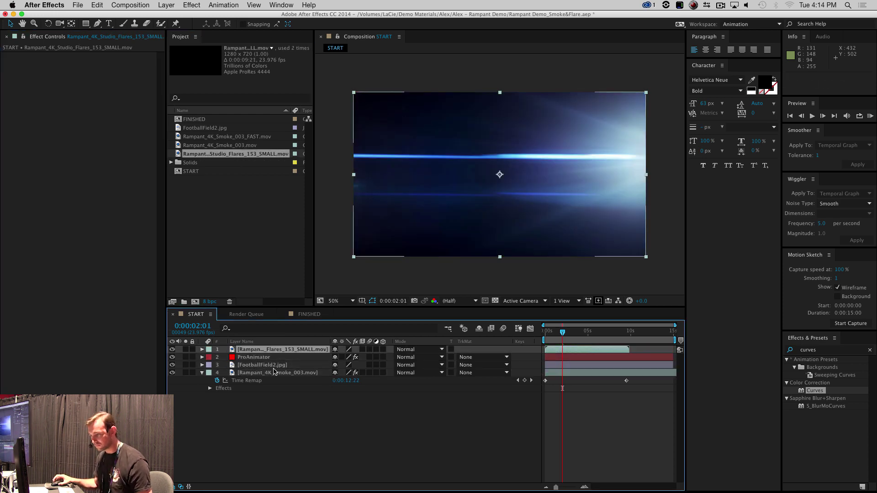
pyautogui.click(268, 374)
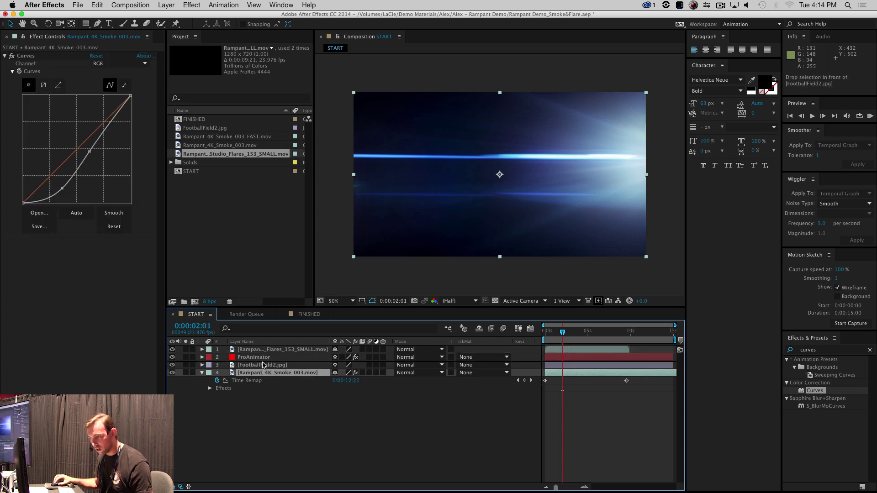
pyautogui.press('super+bracketright')
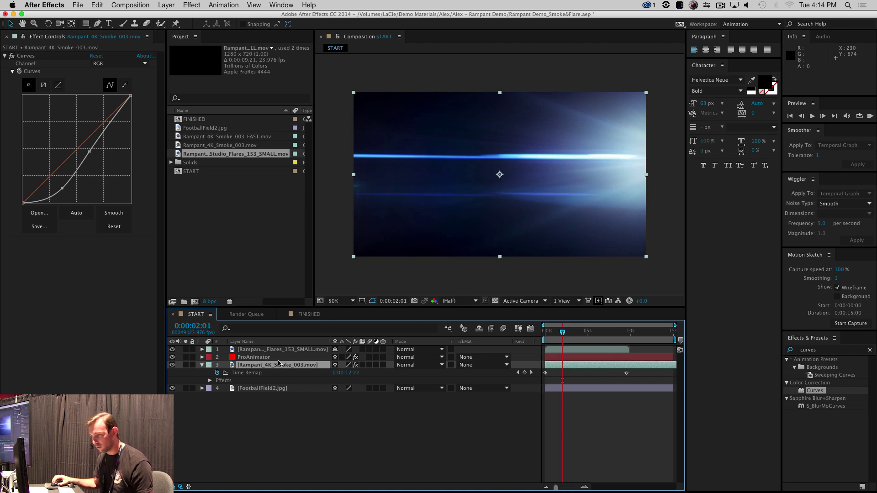
# Set the flare layer's blending mode to Screen.
pyautogui.click(280, 350)
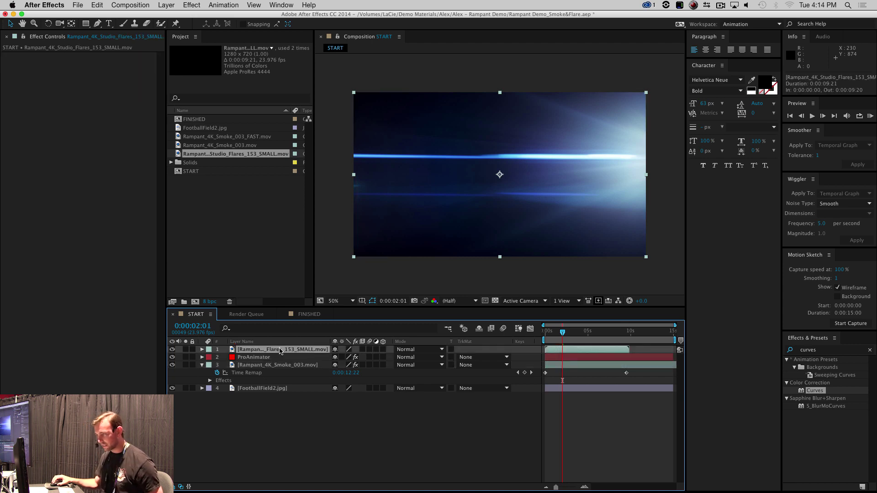
pyautogui.click(411, 350)
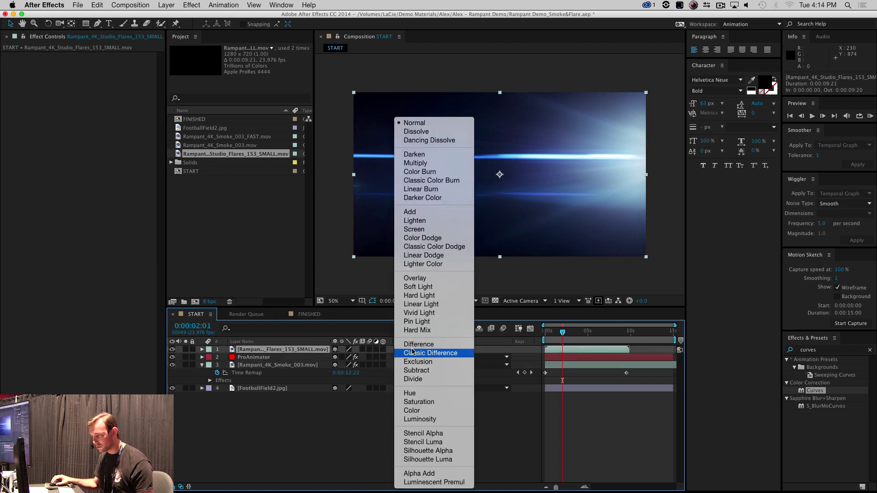
pyautogui.click(416, 230)
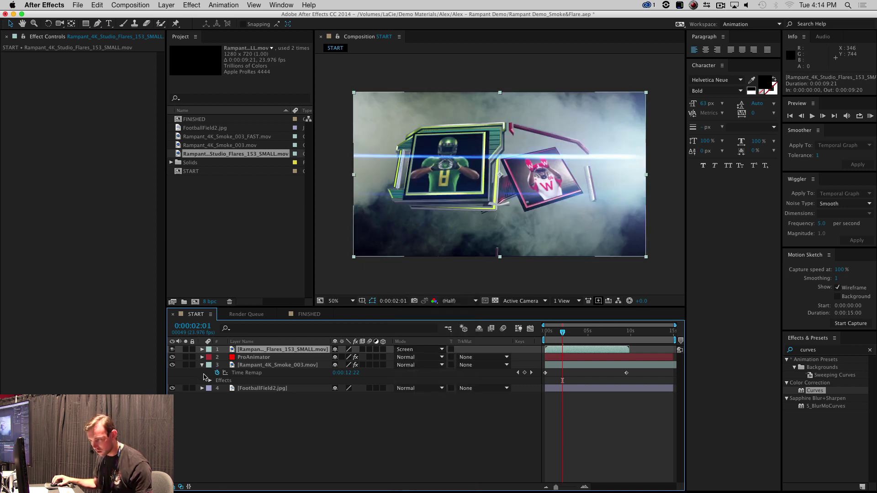
# Check the smoke layer by toggling its visibility, and set its blending mode to Screen.
pyautogui.click(172, 365)
pyautogui.click(172, 364)
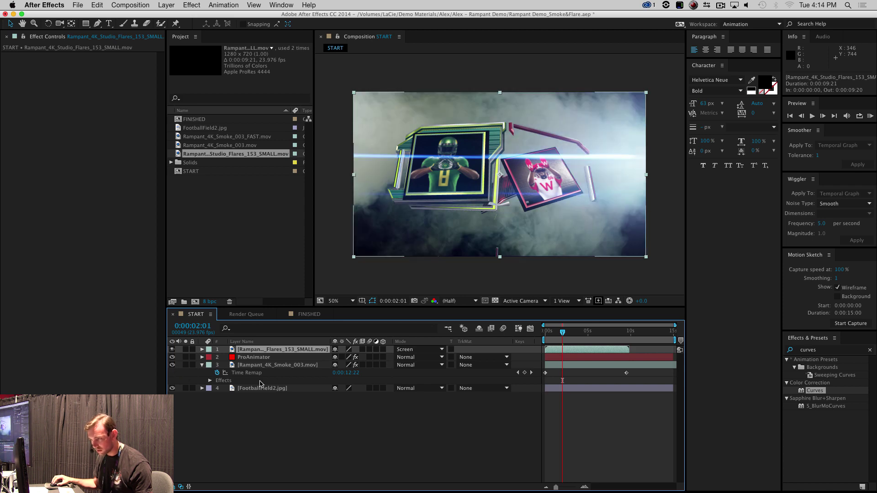
pyautogui.click(266, 365)
pyautogui.rightClick(266, 366)
pyautogui.click(255, 366)
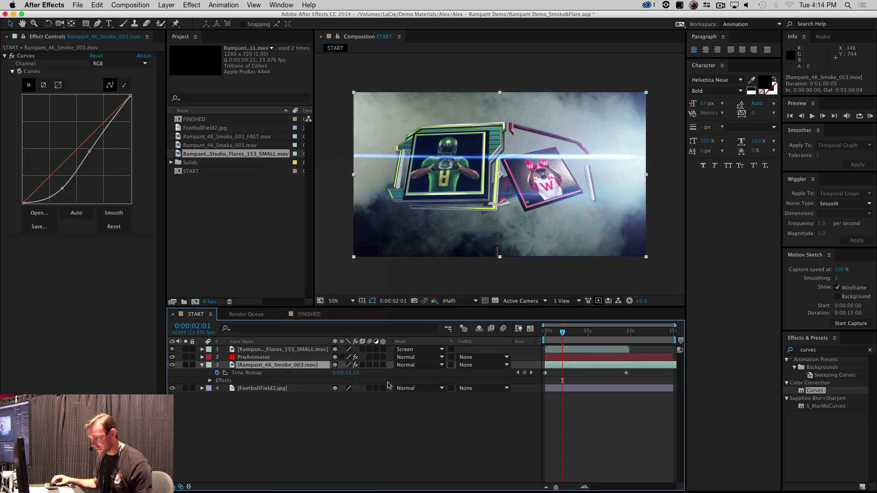
pyautogui.click(424, 365)
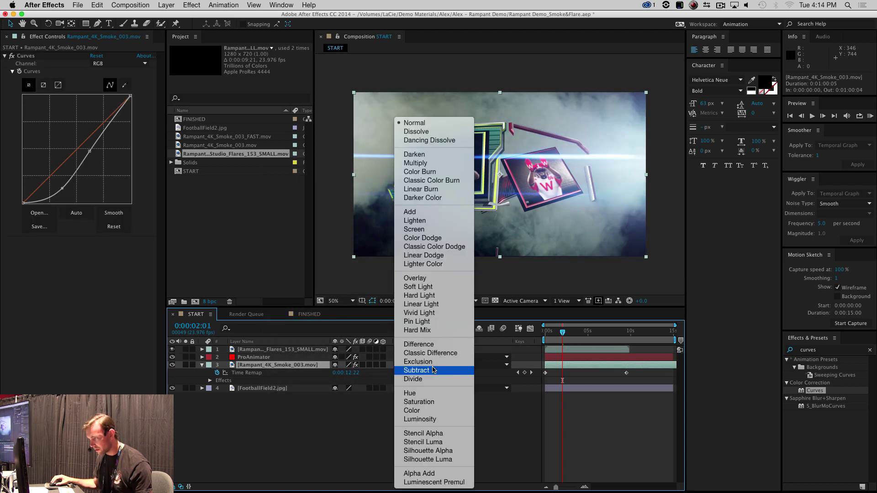
pyautogui.click(413, 229)
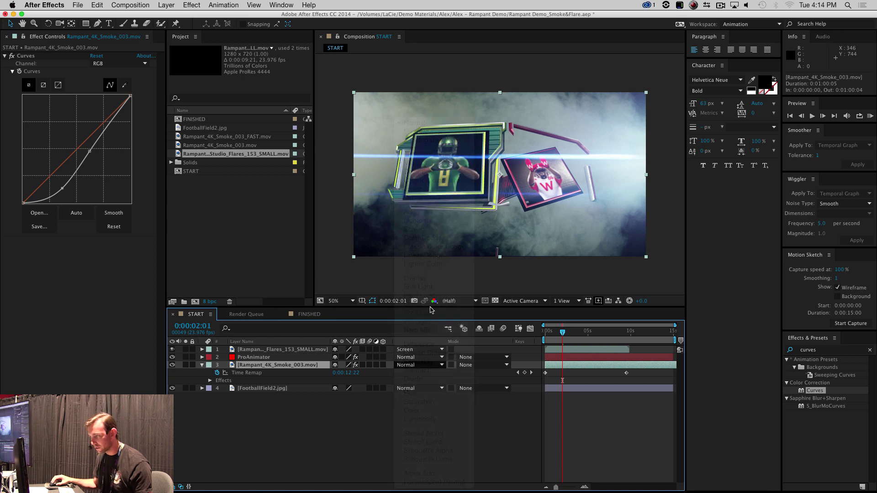
# Scale the flare layer proportionally to about 134% so that it extends beyond the composition frame.
pyautogui.click(302, 350)
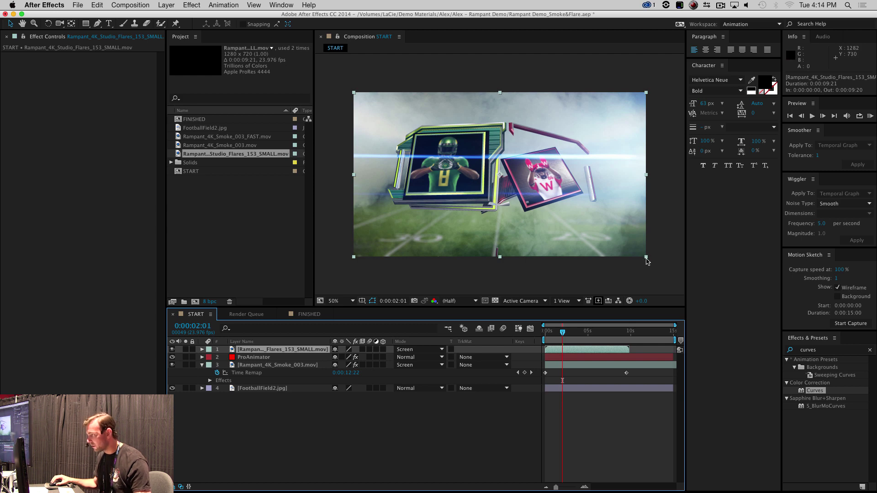
pyautogui.keyDown('alt'); pyautogui.keyDown('shift'); pyautogui.keyDown('super'); pyautogui.moveTo(646, 257); pyautogui.dragTo(693, 319); pyautogui.keyUp('super'); pyautogui.keyUp('shift'); pyautogui.keyUp('alt')
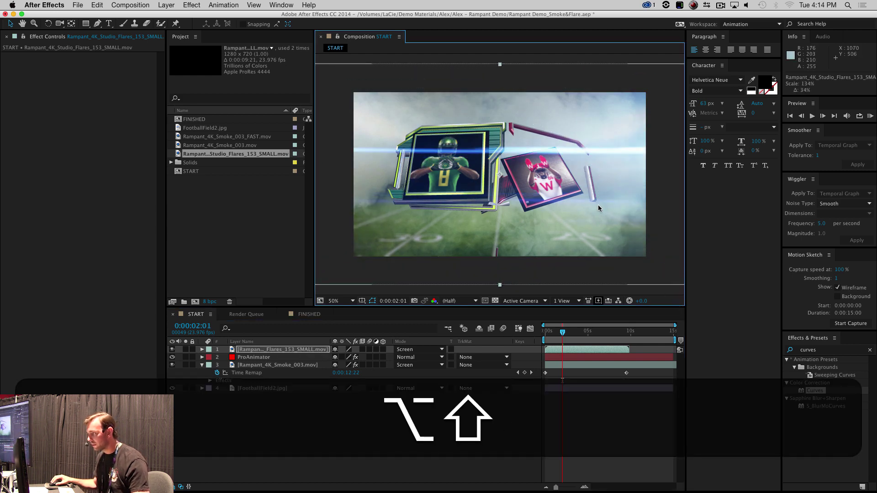
# Move the flare layer up to about position 650, 232, and play a RAM preview of the START composition.
pyautogui.moveTo(598, 208); pyautogui.dragTo(599, 199)
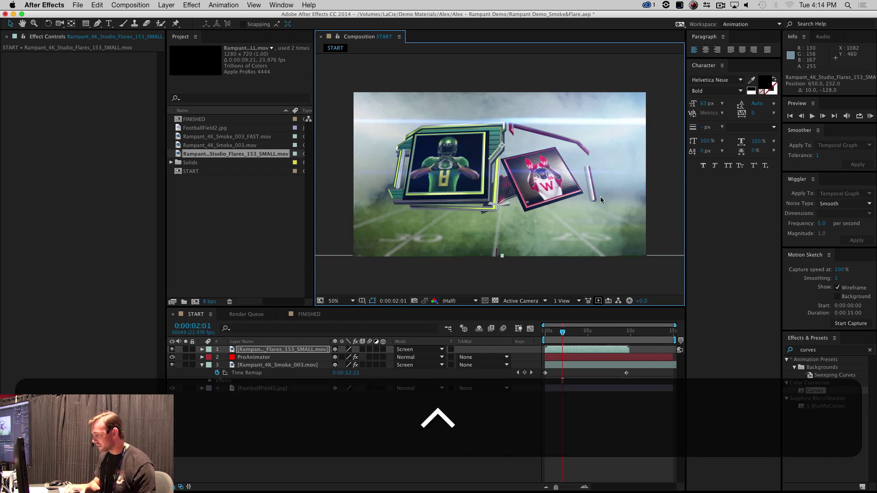
pyautogui.hotkey('ctrl', '0')
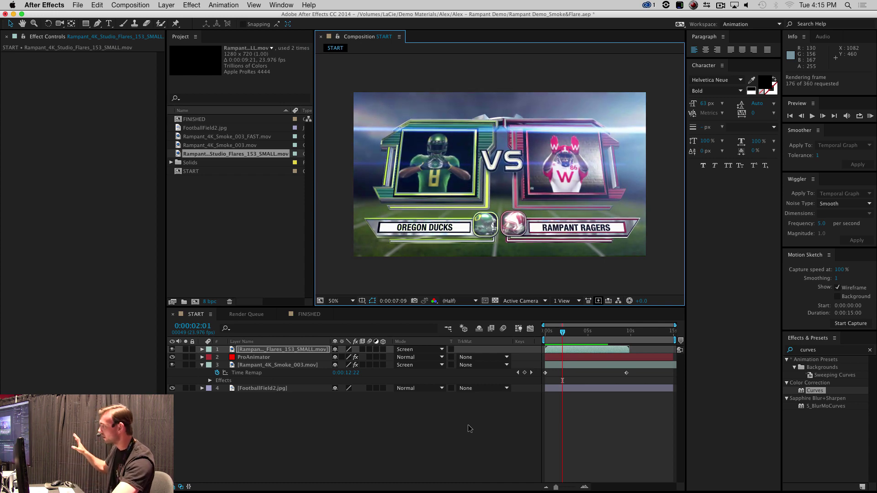
pyautogui.press('space')
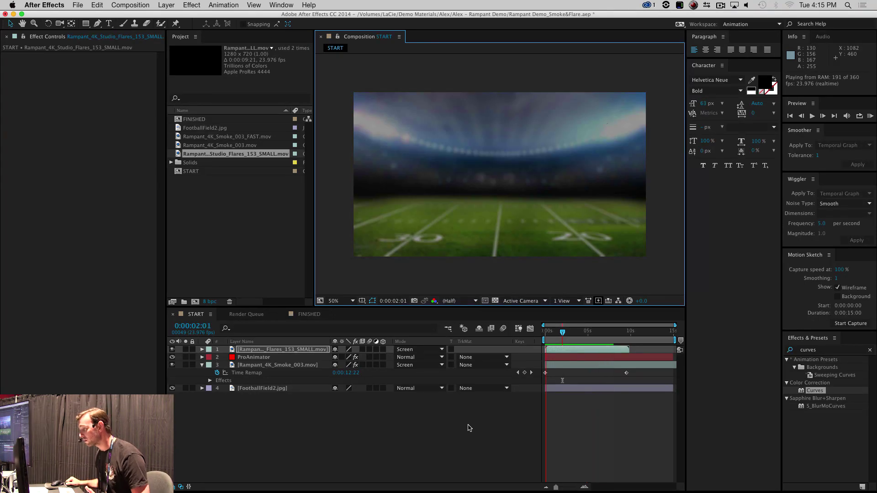
pyautogui.press('space')
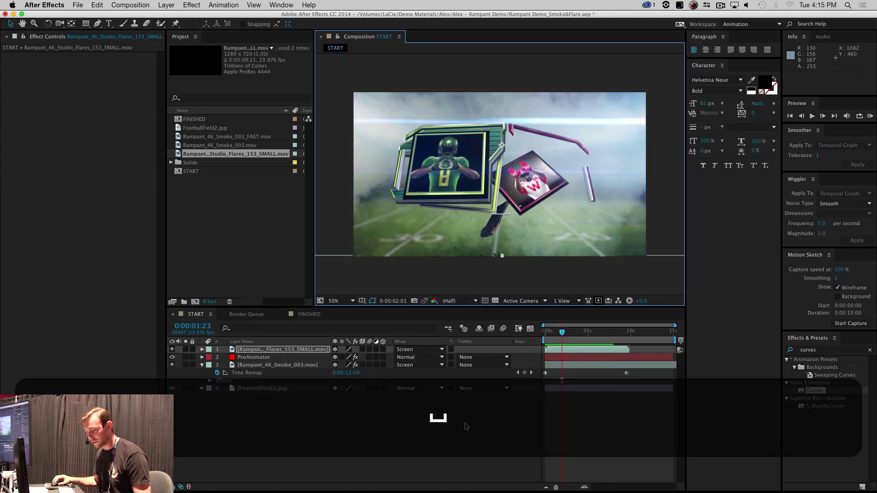
# Switch to Finder and preview the Rampant_4K_Studio_Flares_153_SMALL clip and the finished Rampant Demo_Smoke&Flare_FINISHED movie.
pyautogui.press('super+Tab')
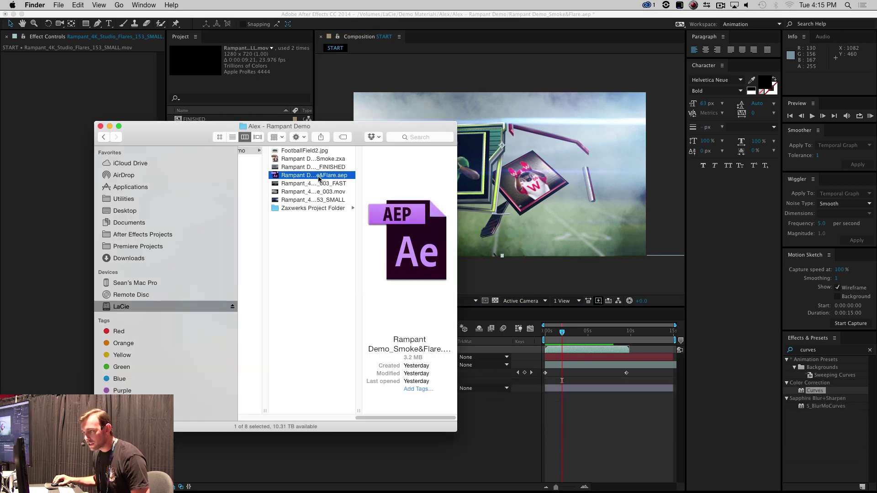
pyautogui.click(315, 200)
pyautogui.press('space')
pyautogui.press('space')
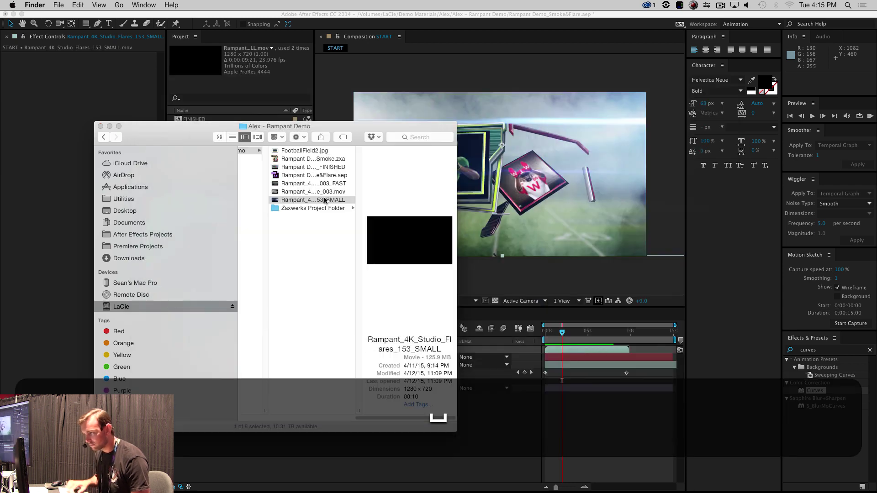
pyautogui.press('Up')
pyautogui.press('Up')
pyautogui.press('space')
pyautogui.press('Up')
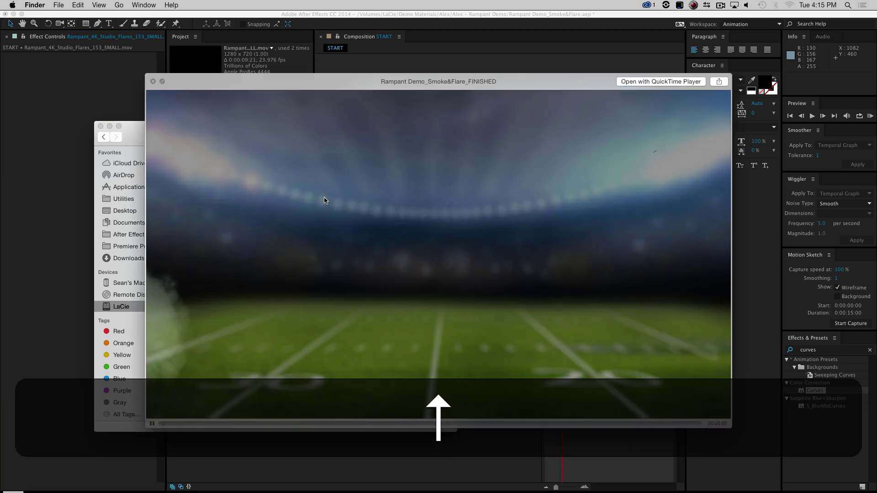